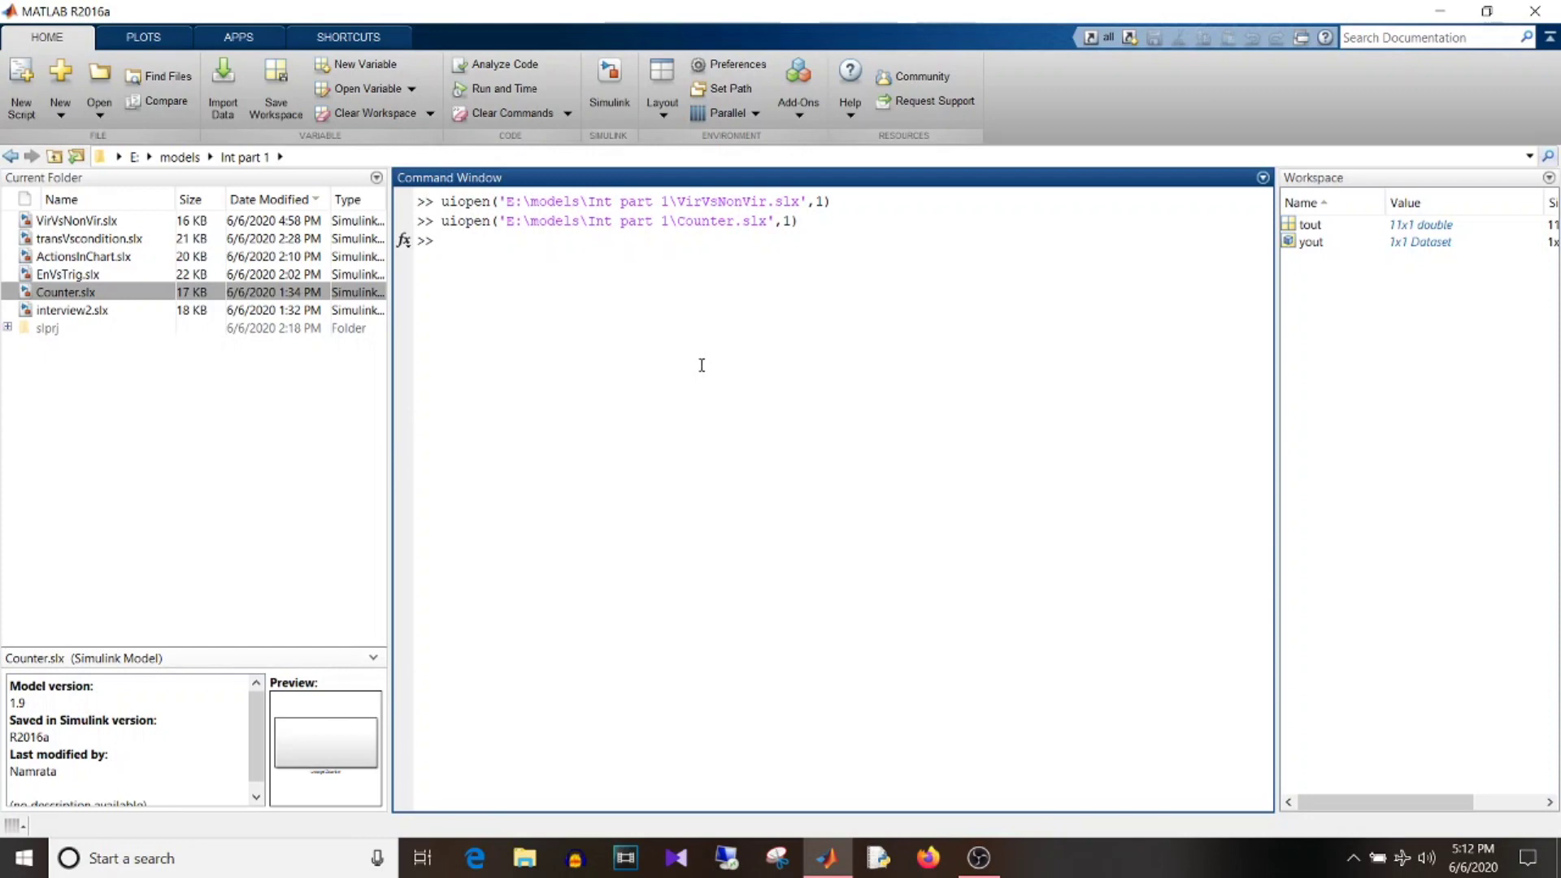
Open EnVsTrig.slx from the Current Folder panel.
double_click(186, 275)
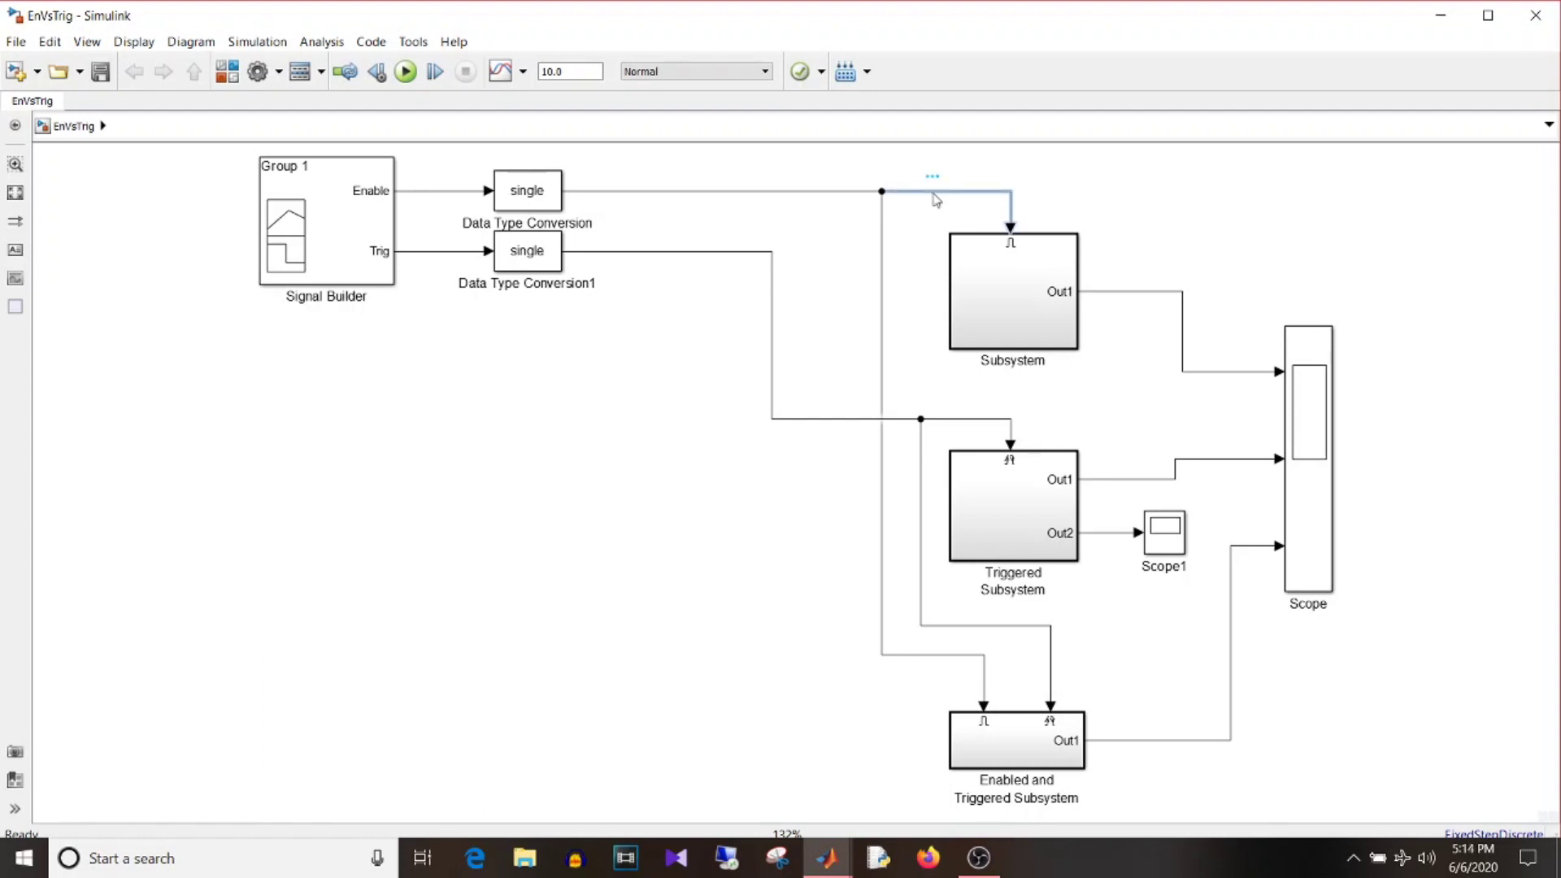
Open the enabled Subsystem block to view its Constant, Unit Delay and Add counter.
click(1033, 282)
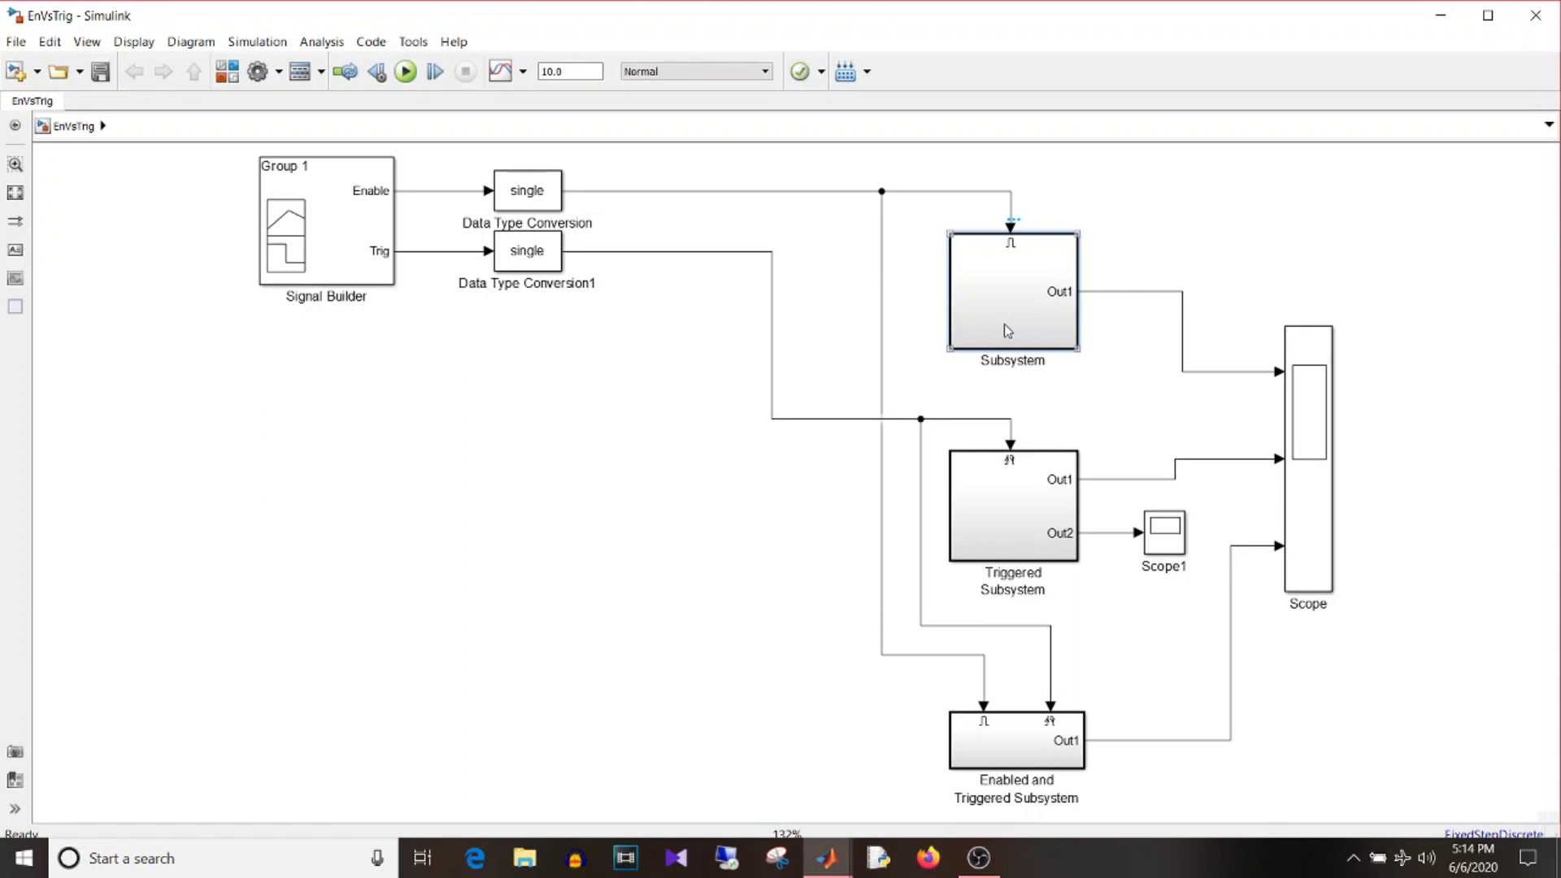
double_click(1003, 324)
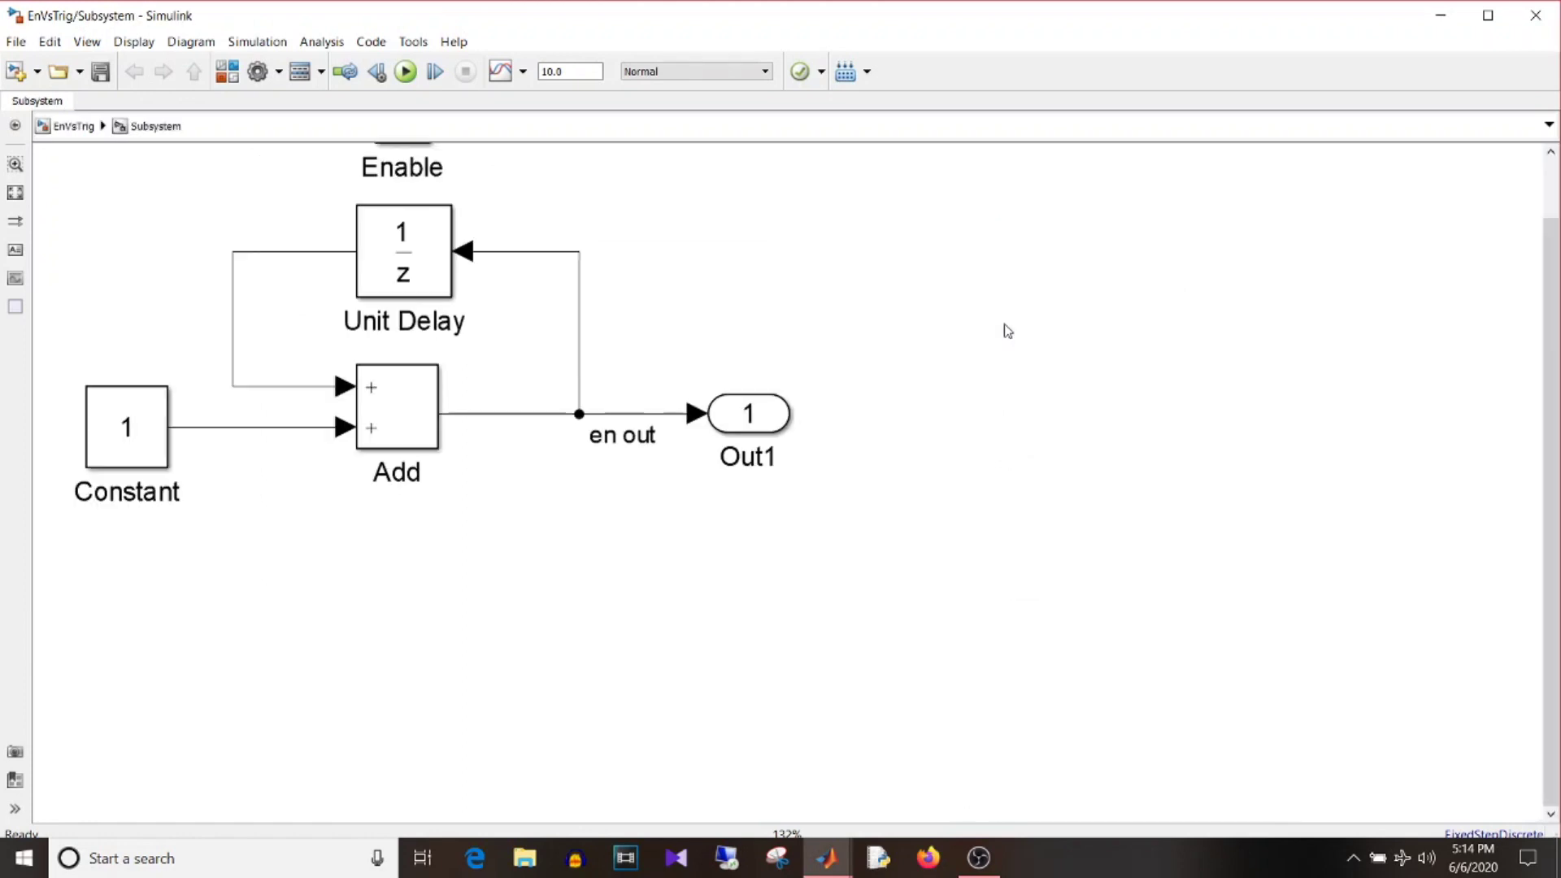
Confirm the Enable port holds states when enabling, then return to the EnVsTrig top level.
key(space)
double_click(730, 188)
click(1238, 231)
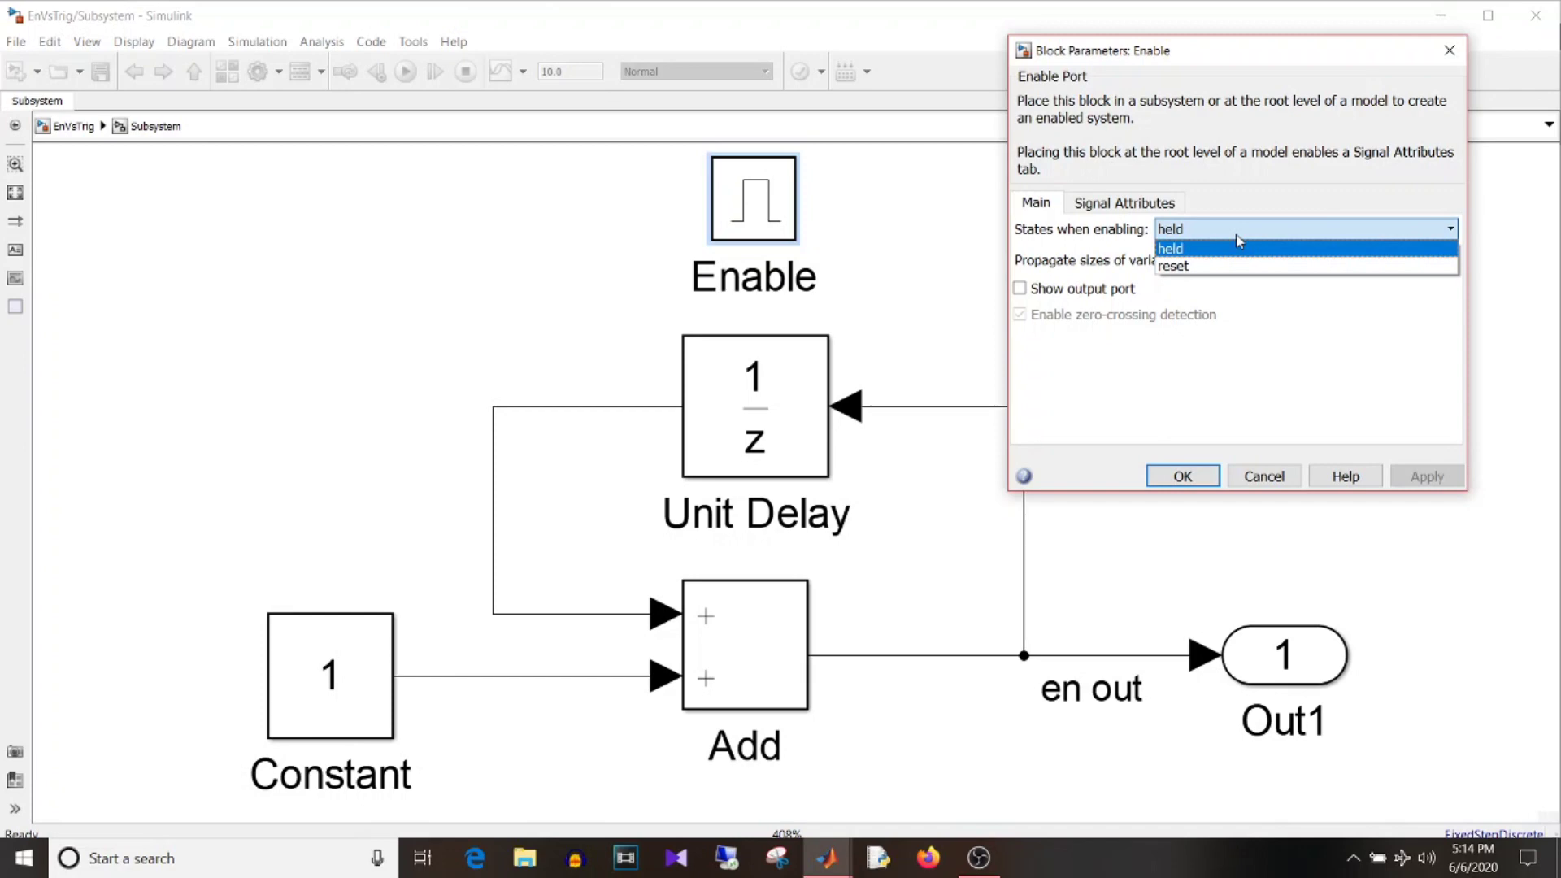
click(1454, 55)
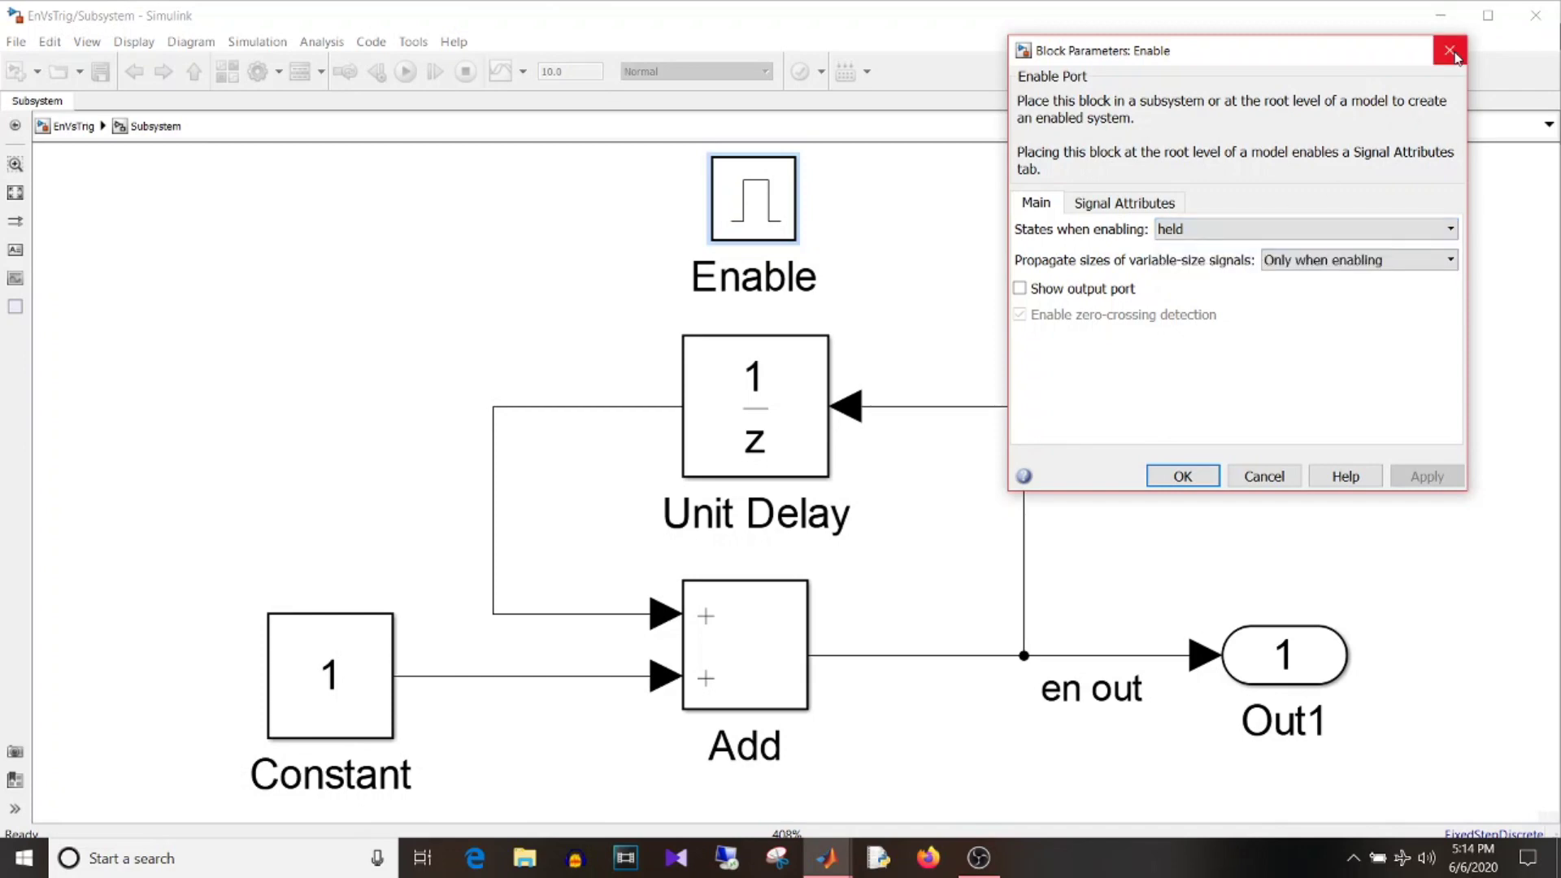
click(1454, 55)
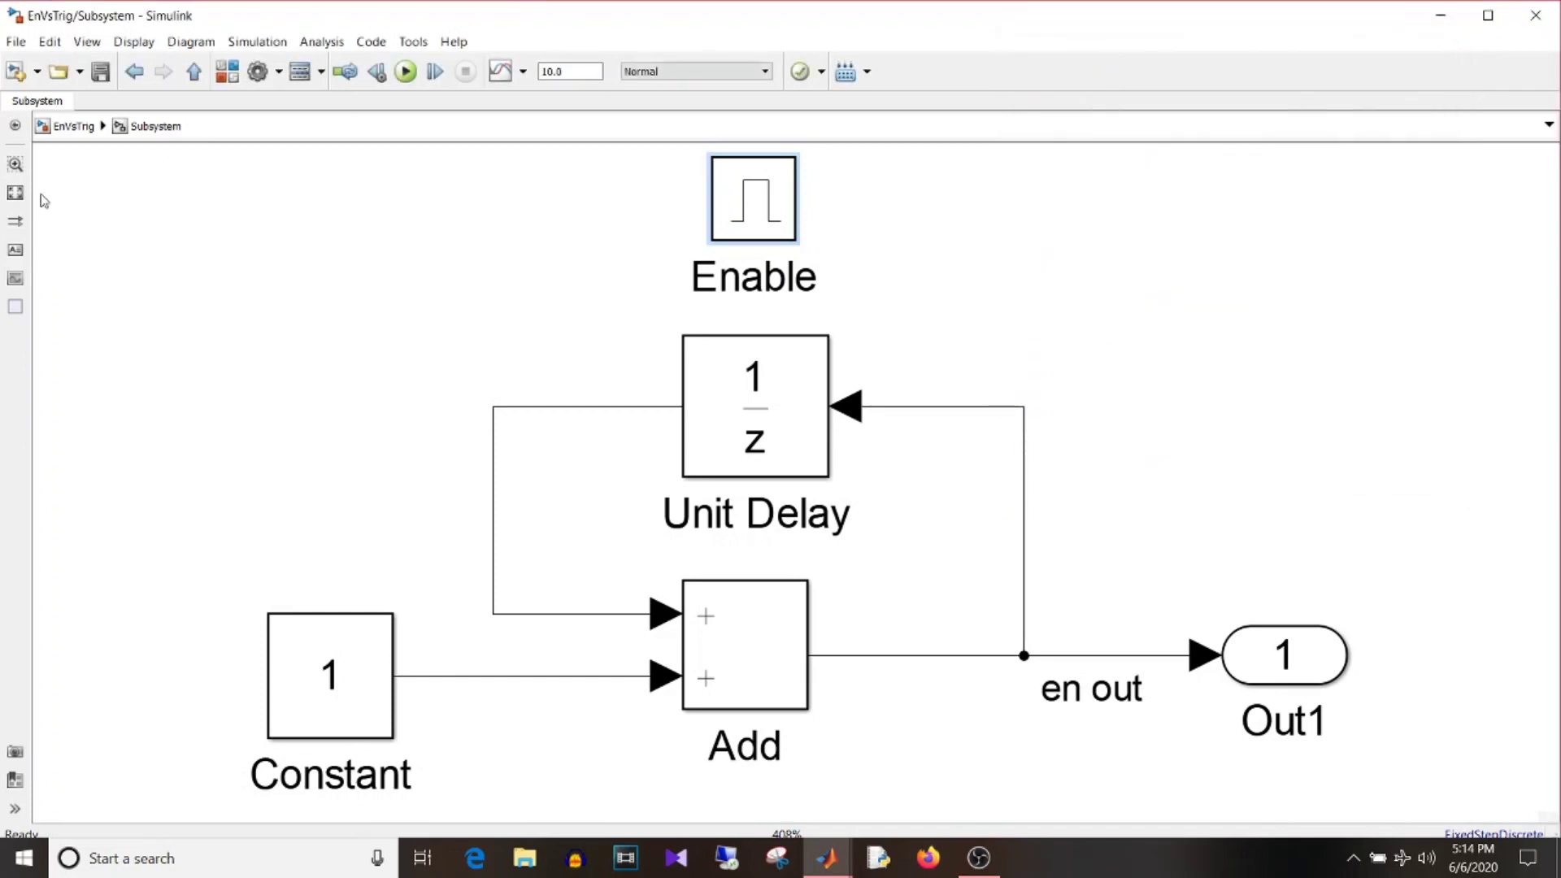
click(69, 128)
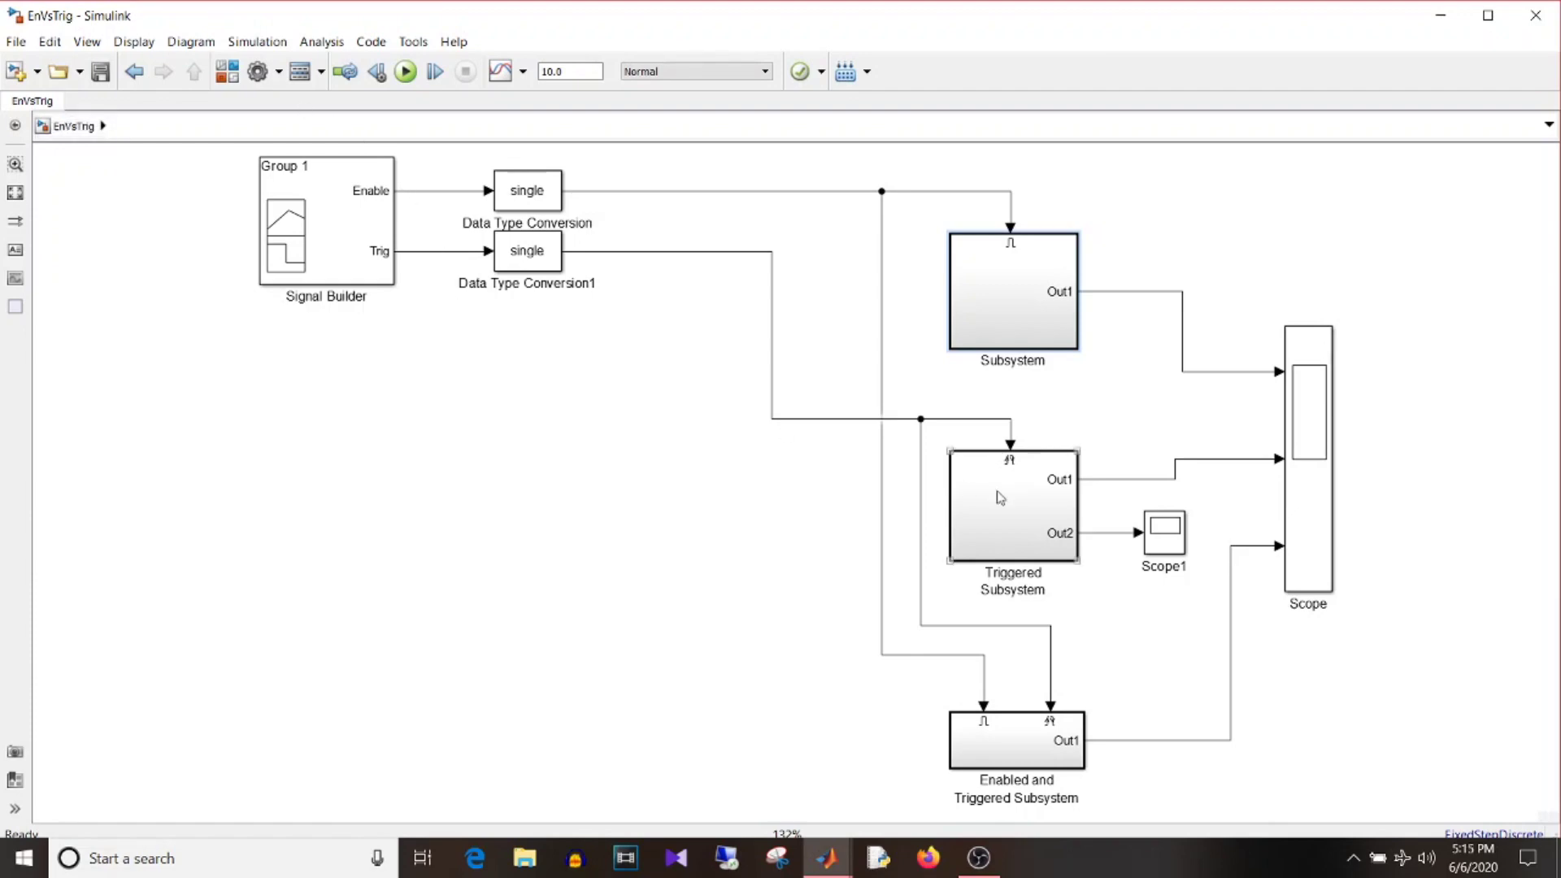
Inspect the Trig edges at t=1 and t=1.6 in Signal Builder, then open the Triggered Subsystem.
click(315, 253)
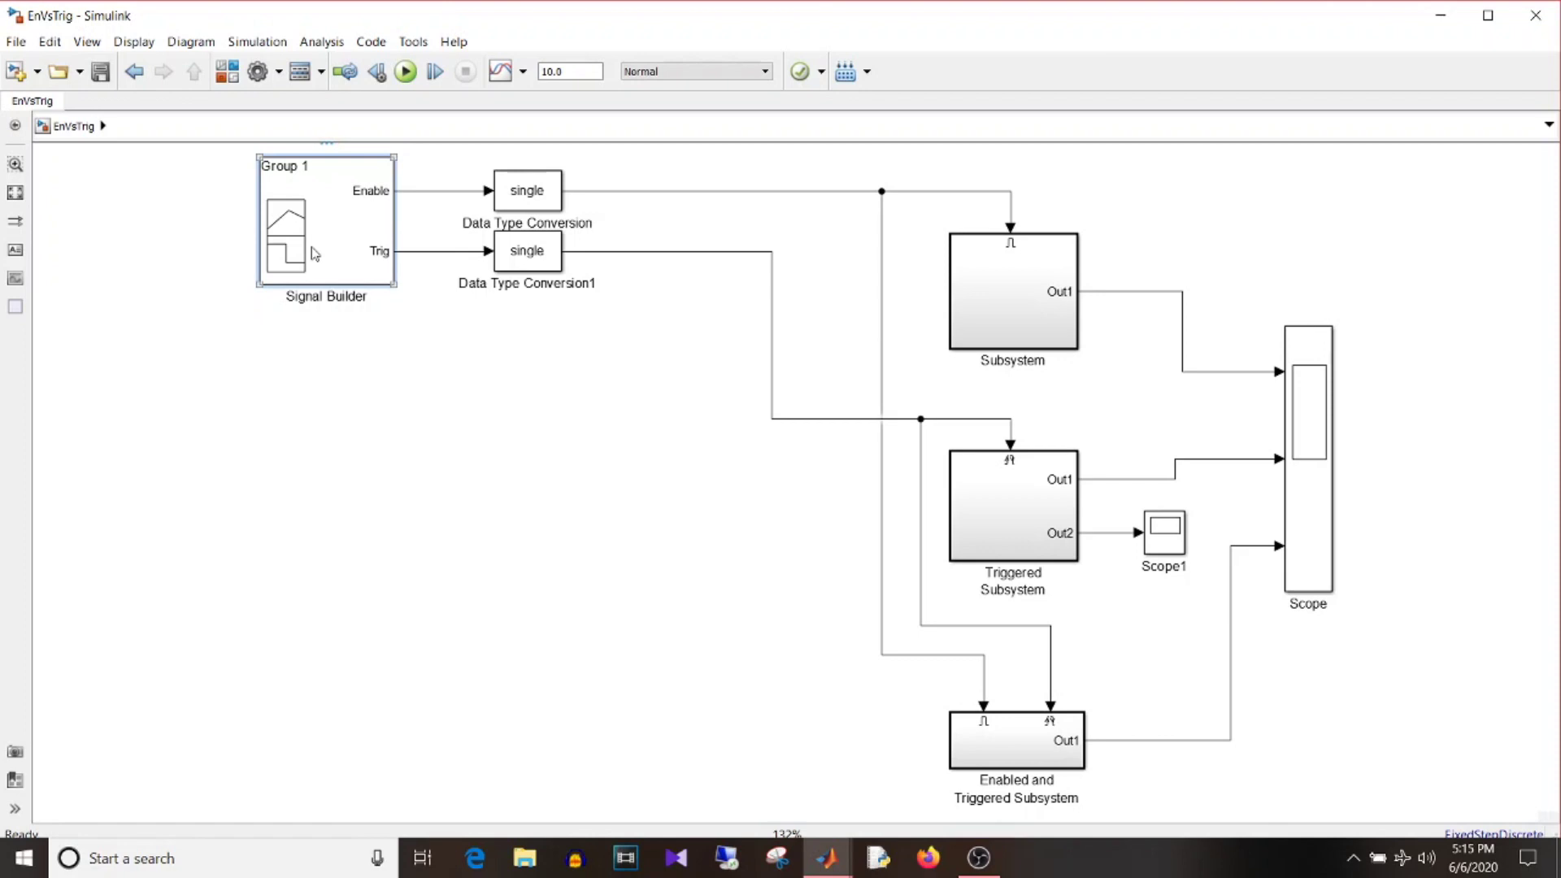
double_click(315, 253)
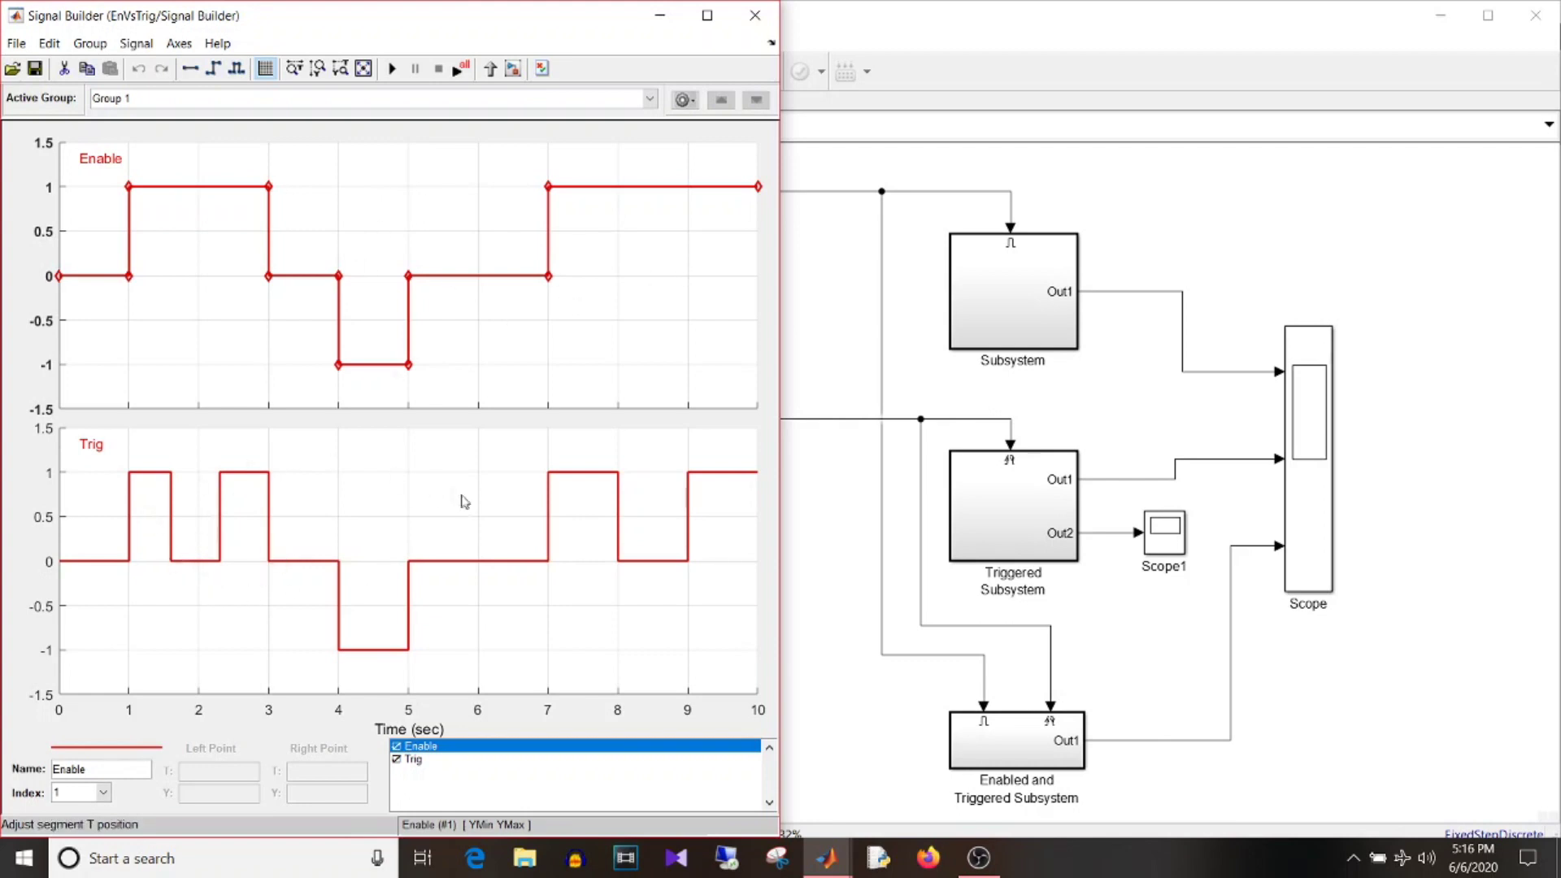
click(130, 518)
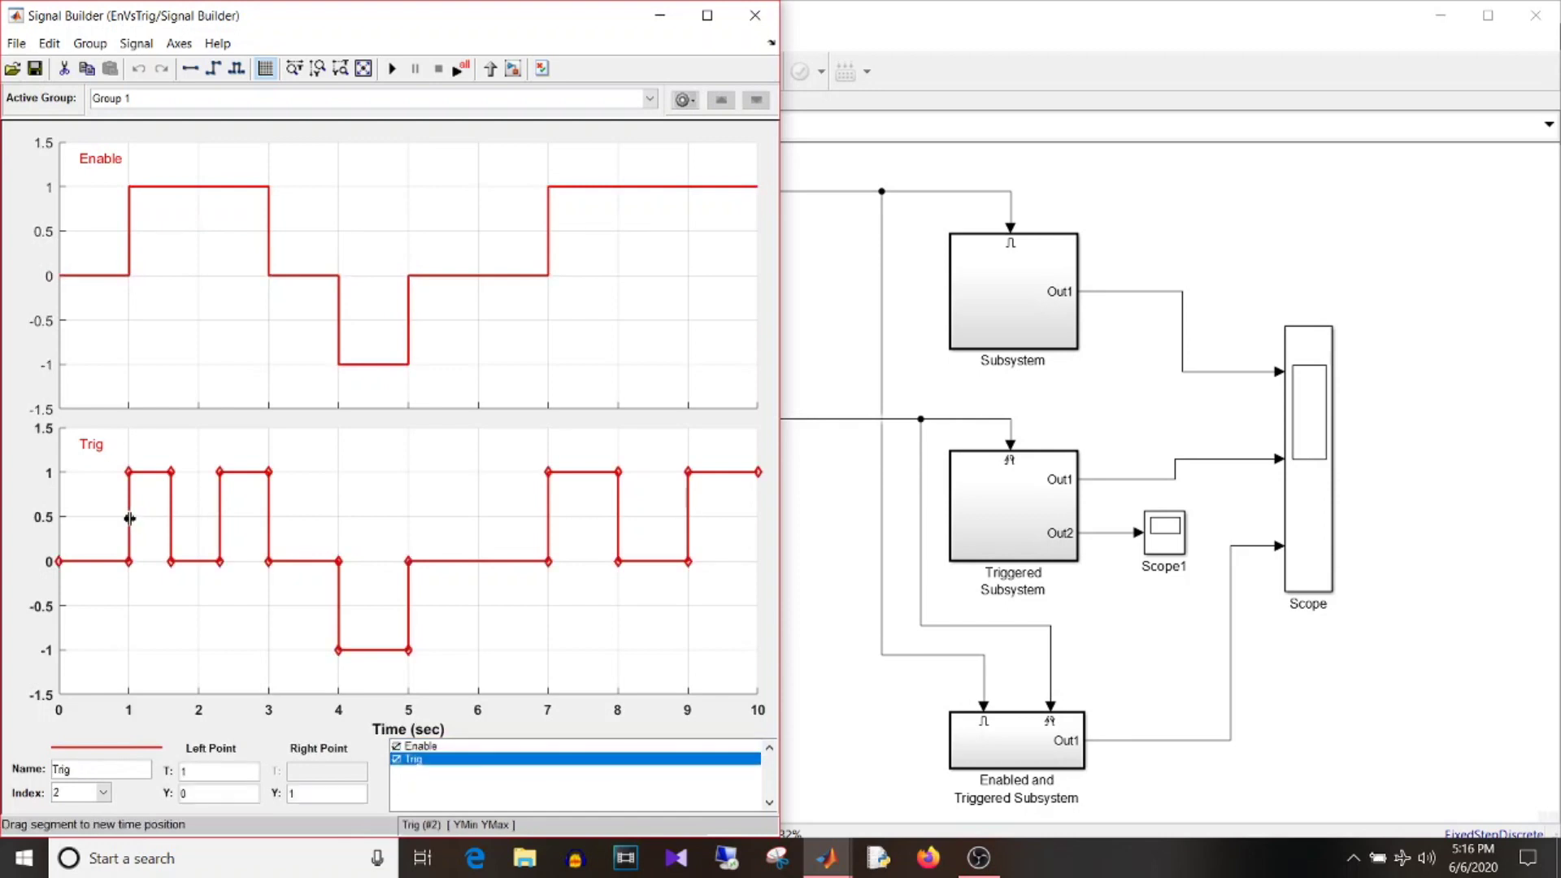
click(173, 534)
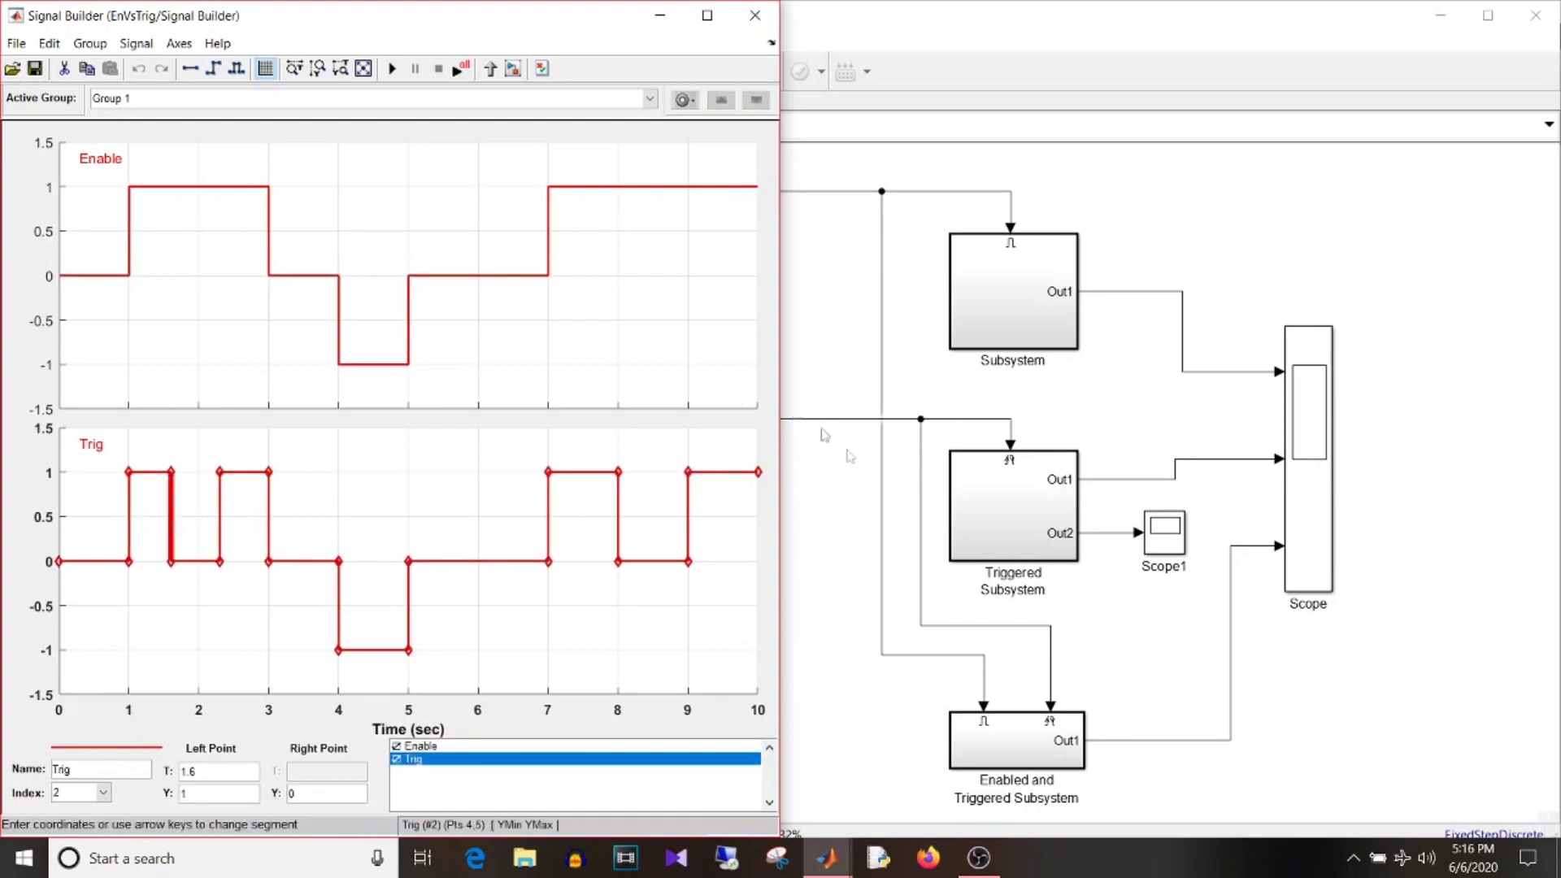
click(1021, 491)
double_click(1022, 492)
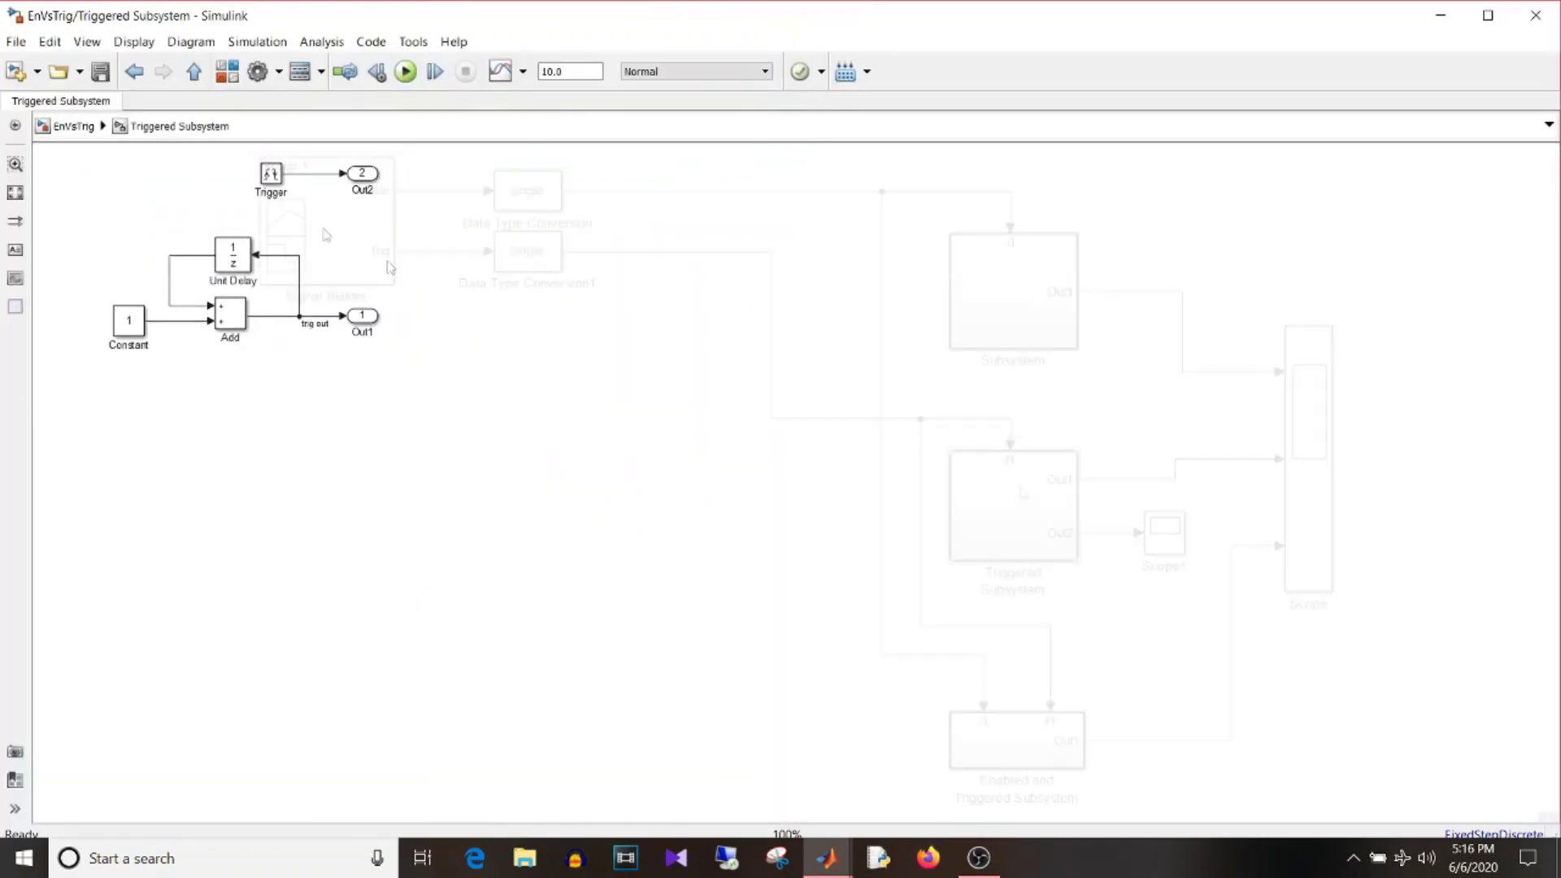
Change the Trigger port's trigger type from rising to falling and apply it.
double_click(271, 175)
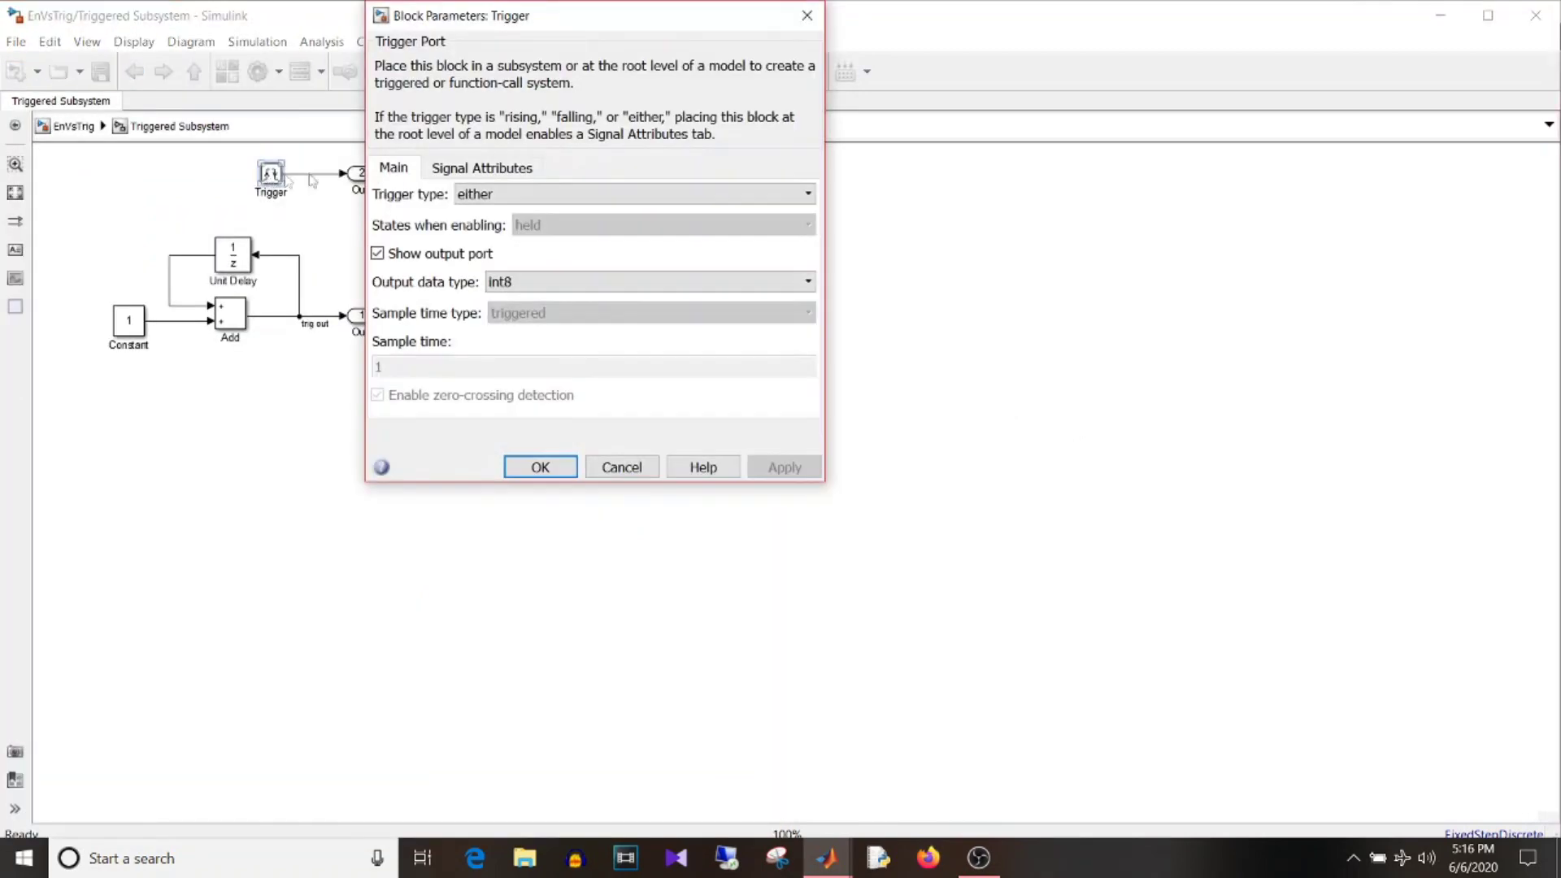
click(484, 198)
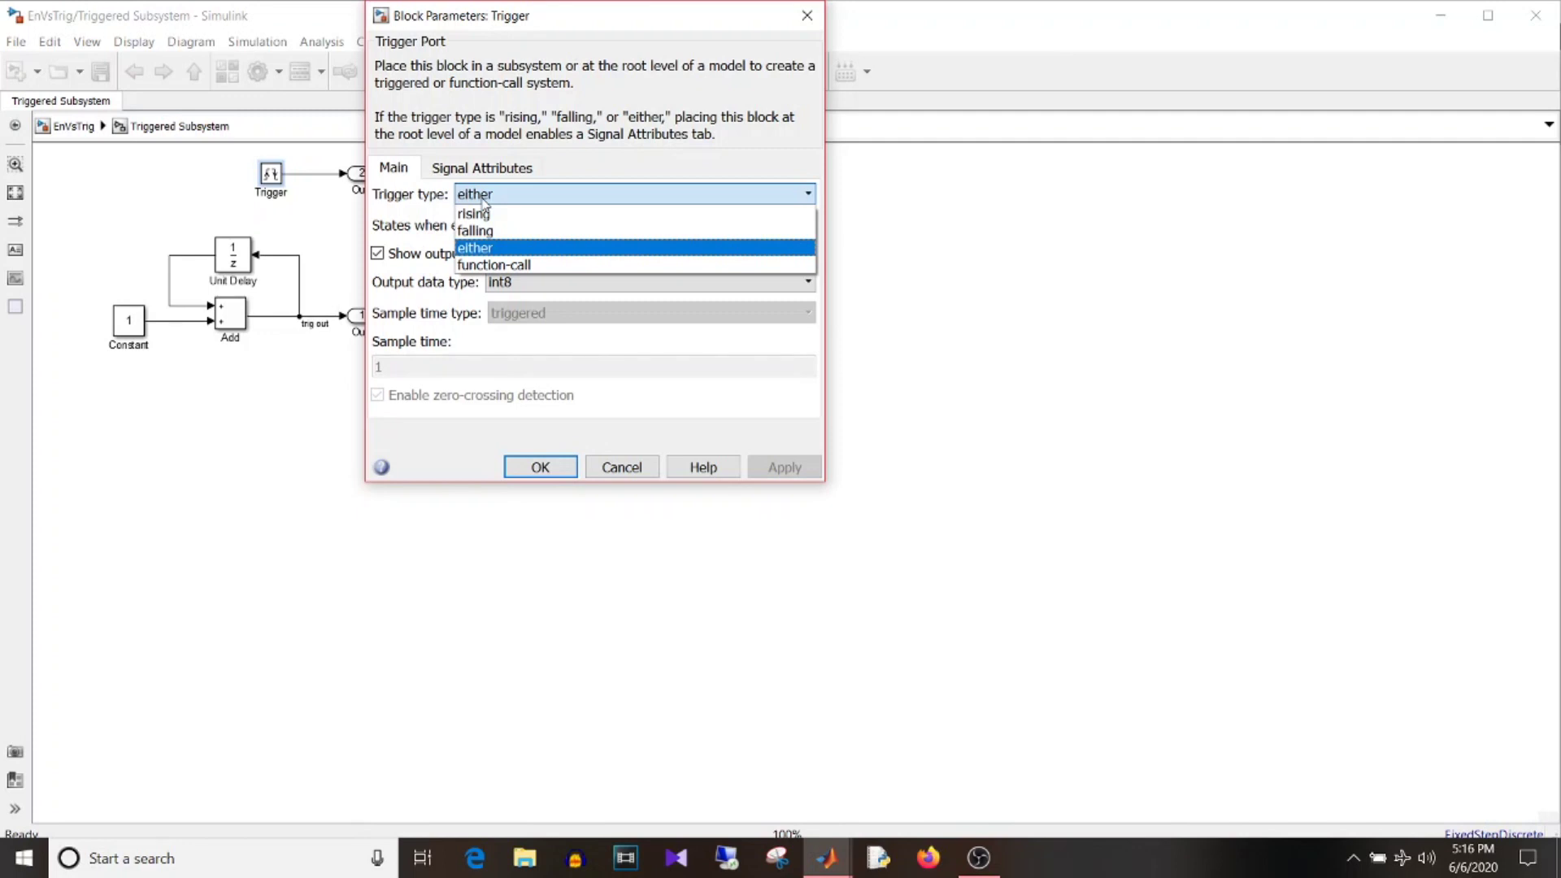
click(475, 213)
click(786, 468)
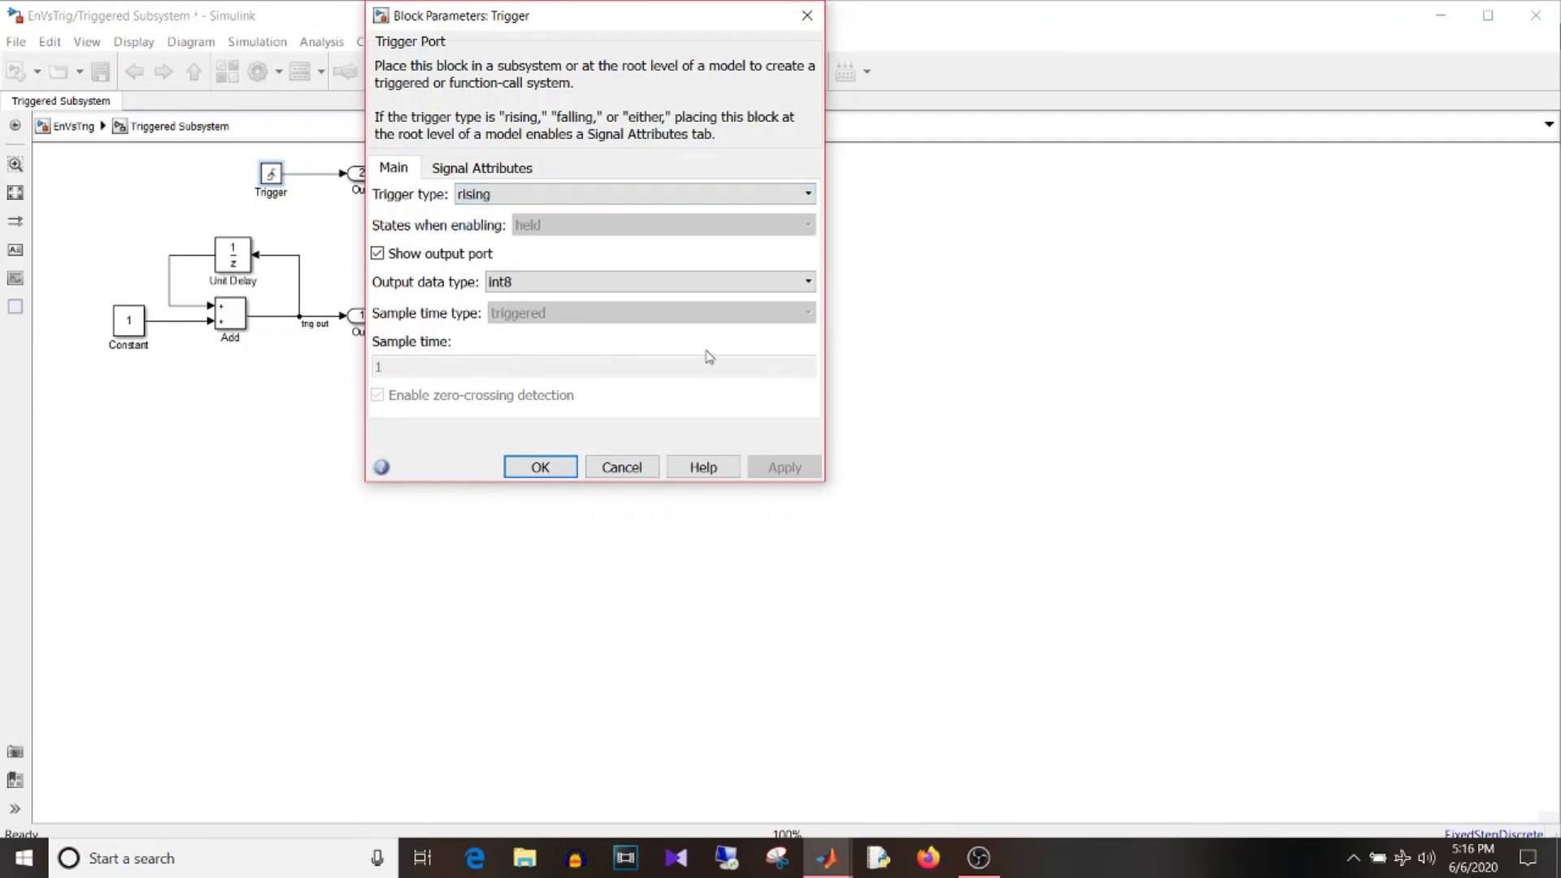
click(623, 198)
click(625, 232)
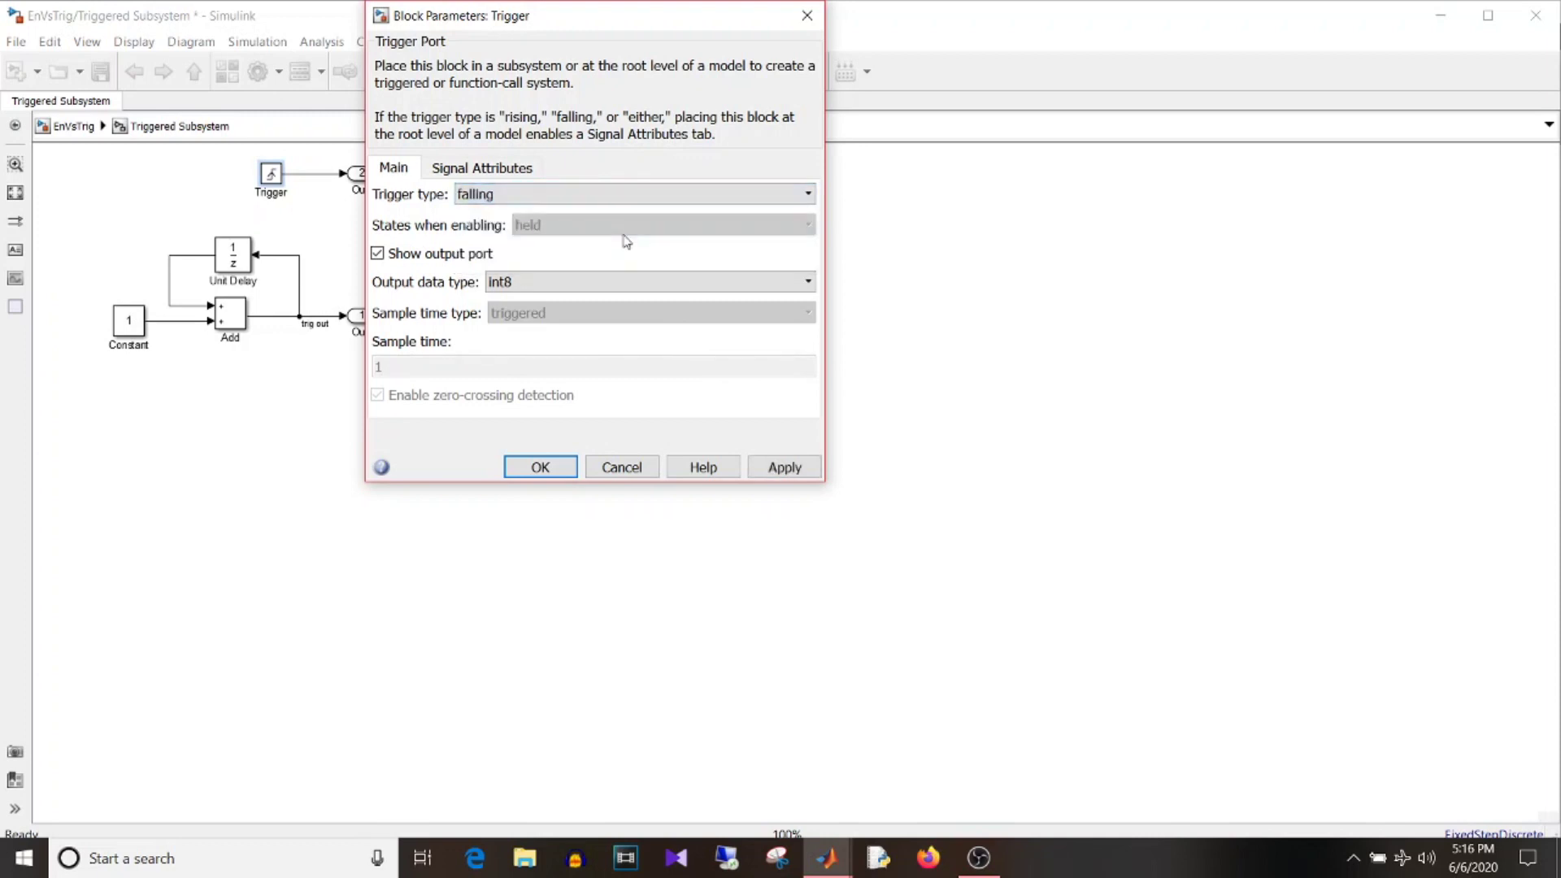
click(806, 472)
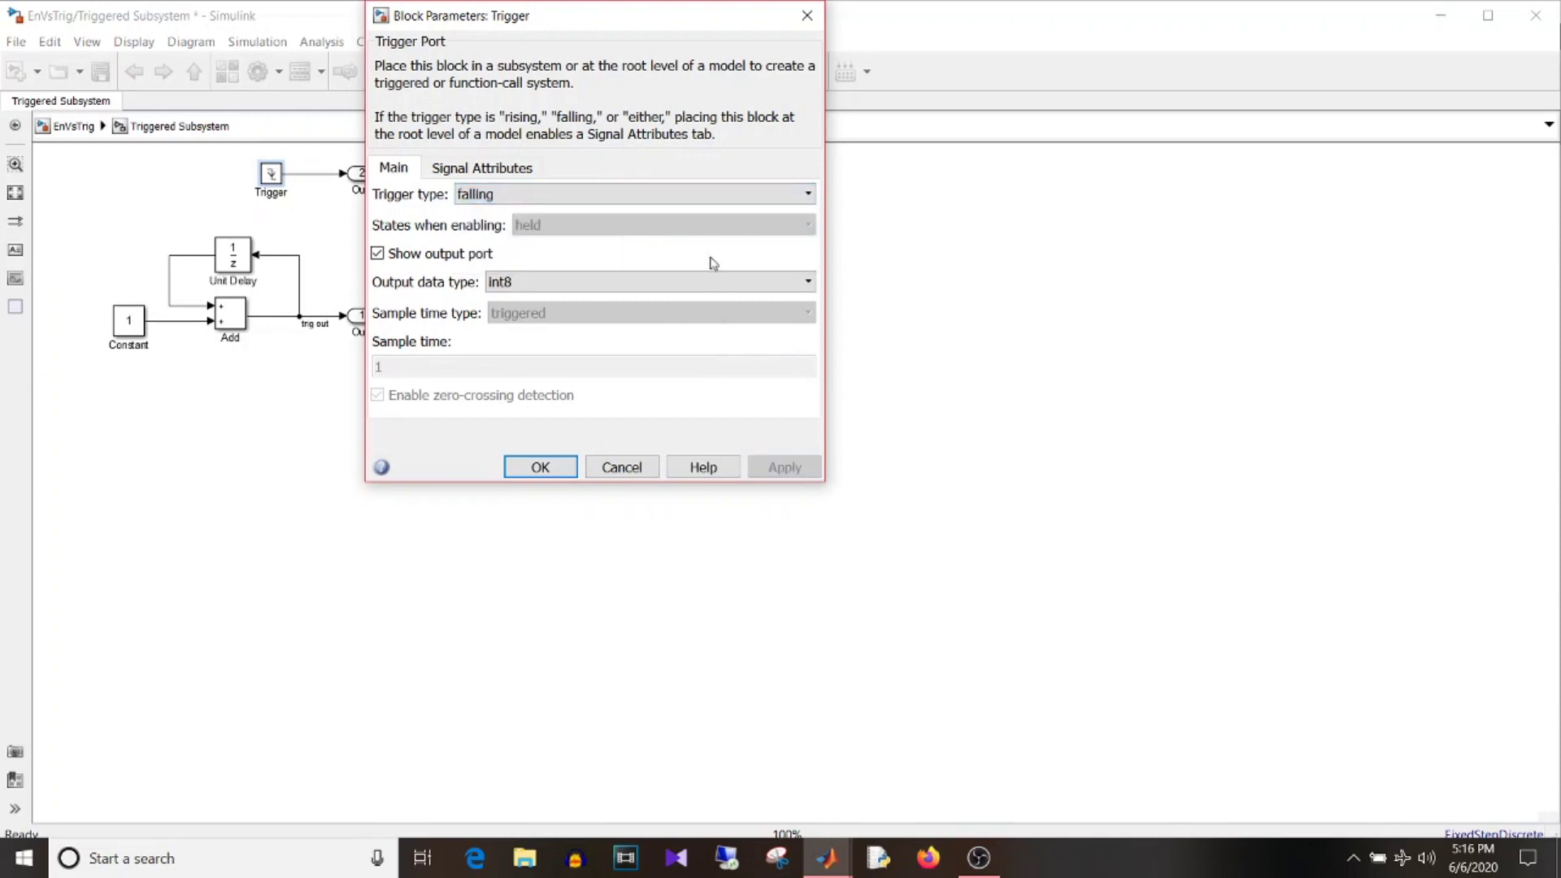
click(687, 196)
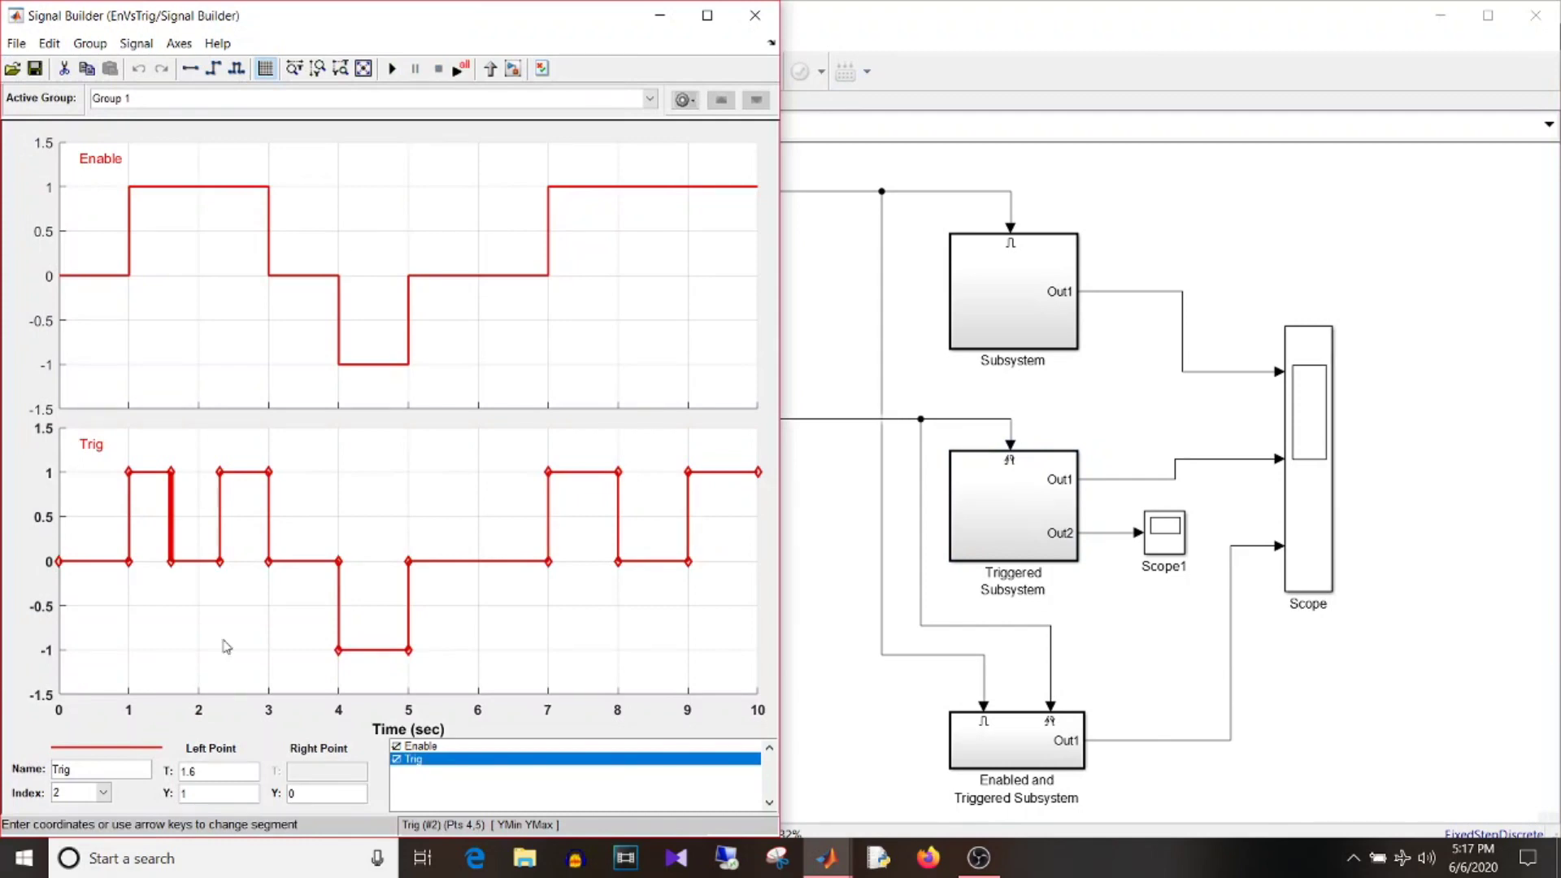
click(226, 646)
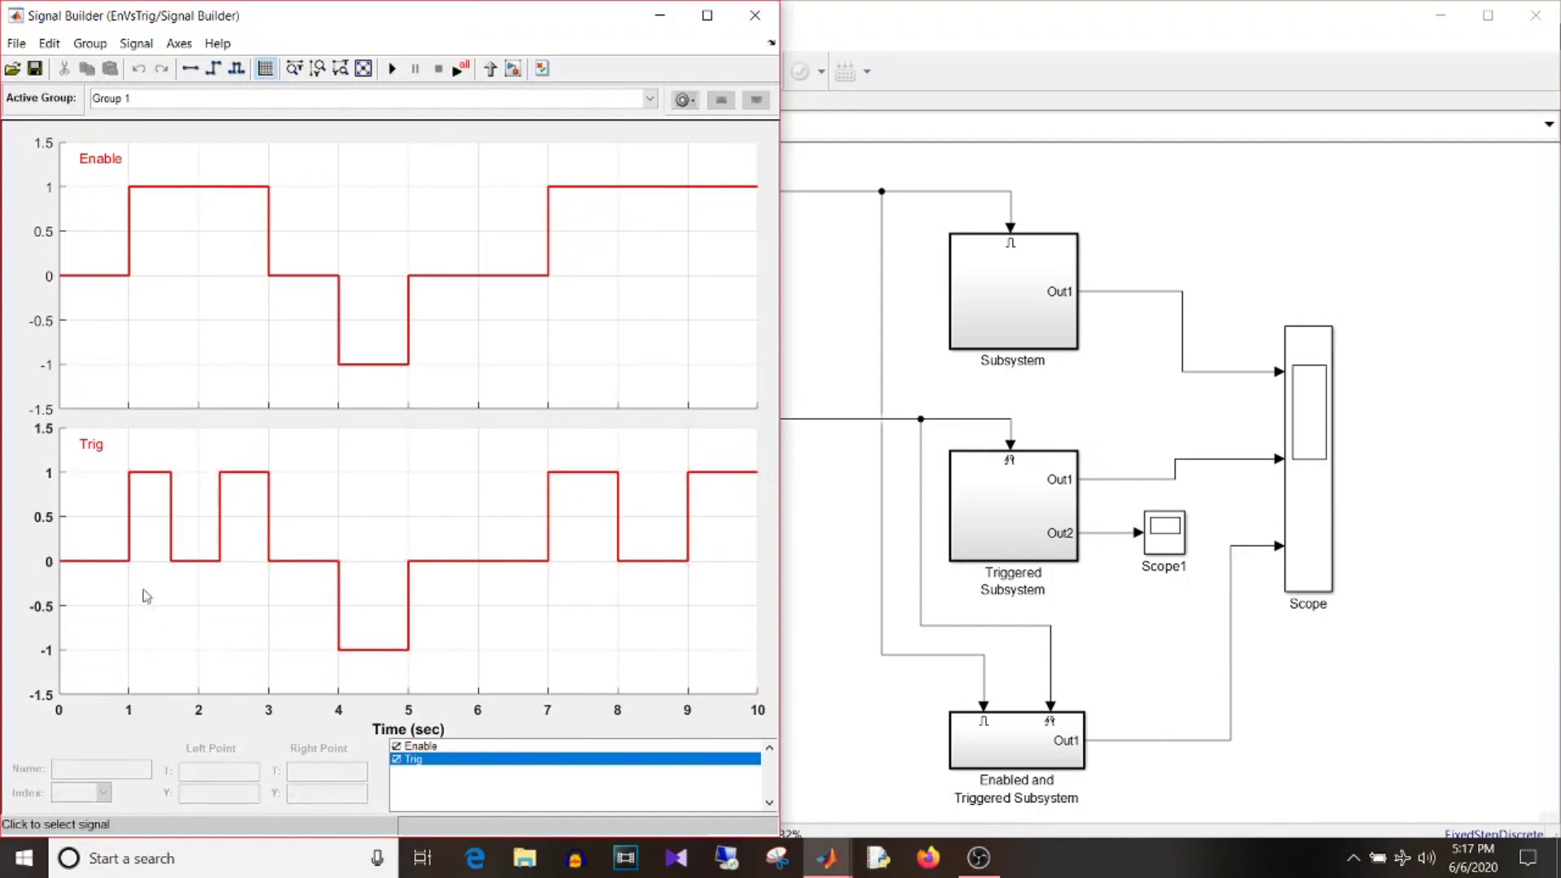
click(131, 531)
click(132, 533)
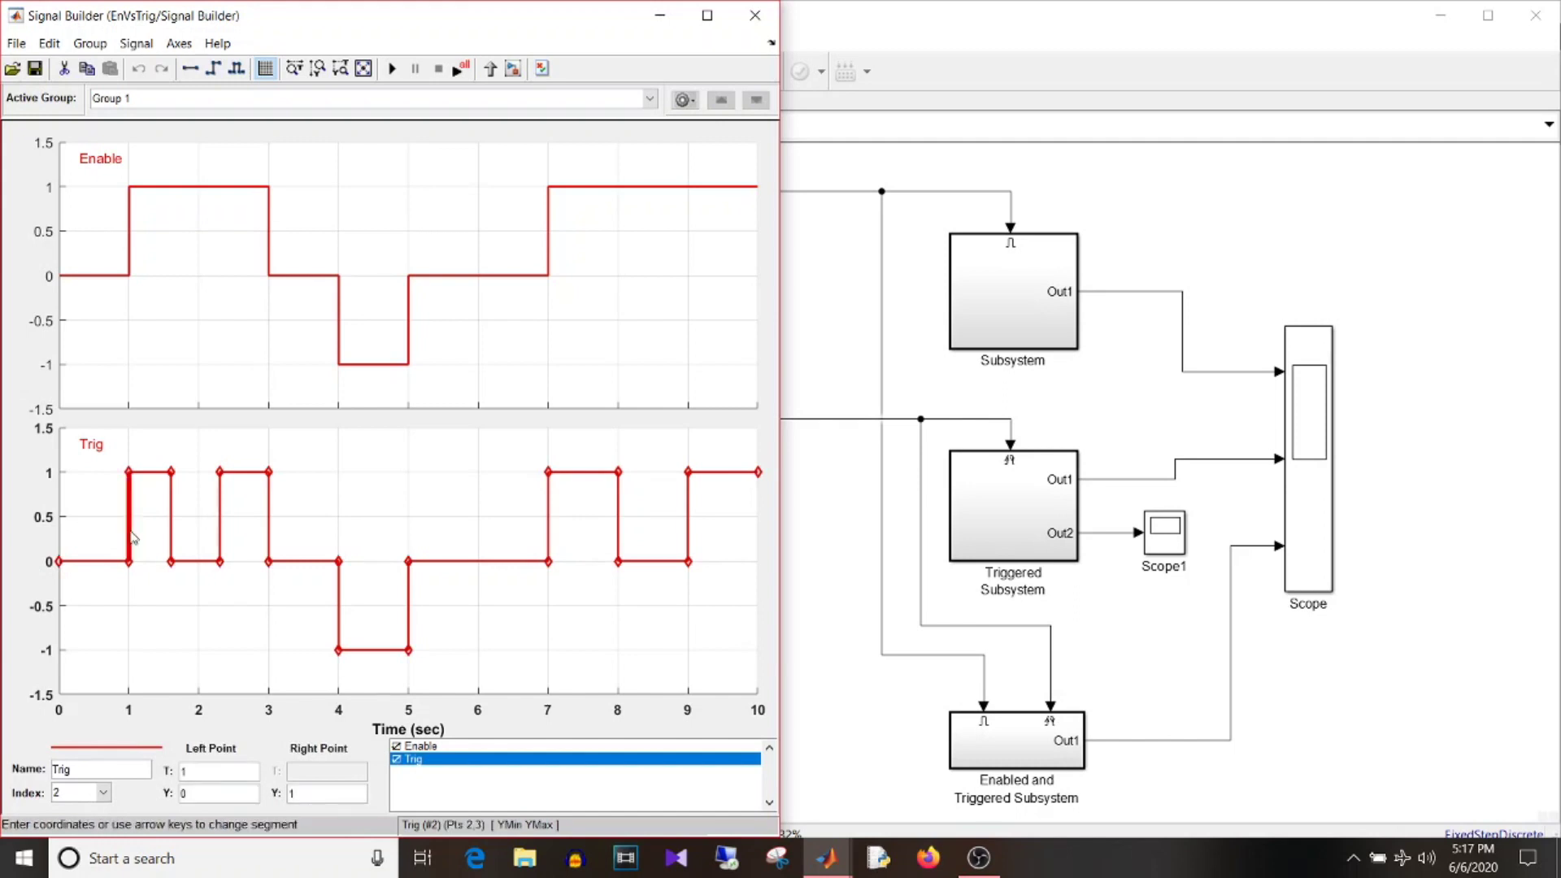
click(183, 528)
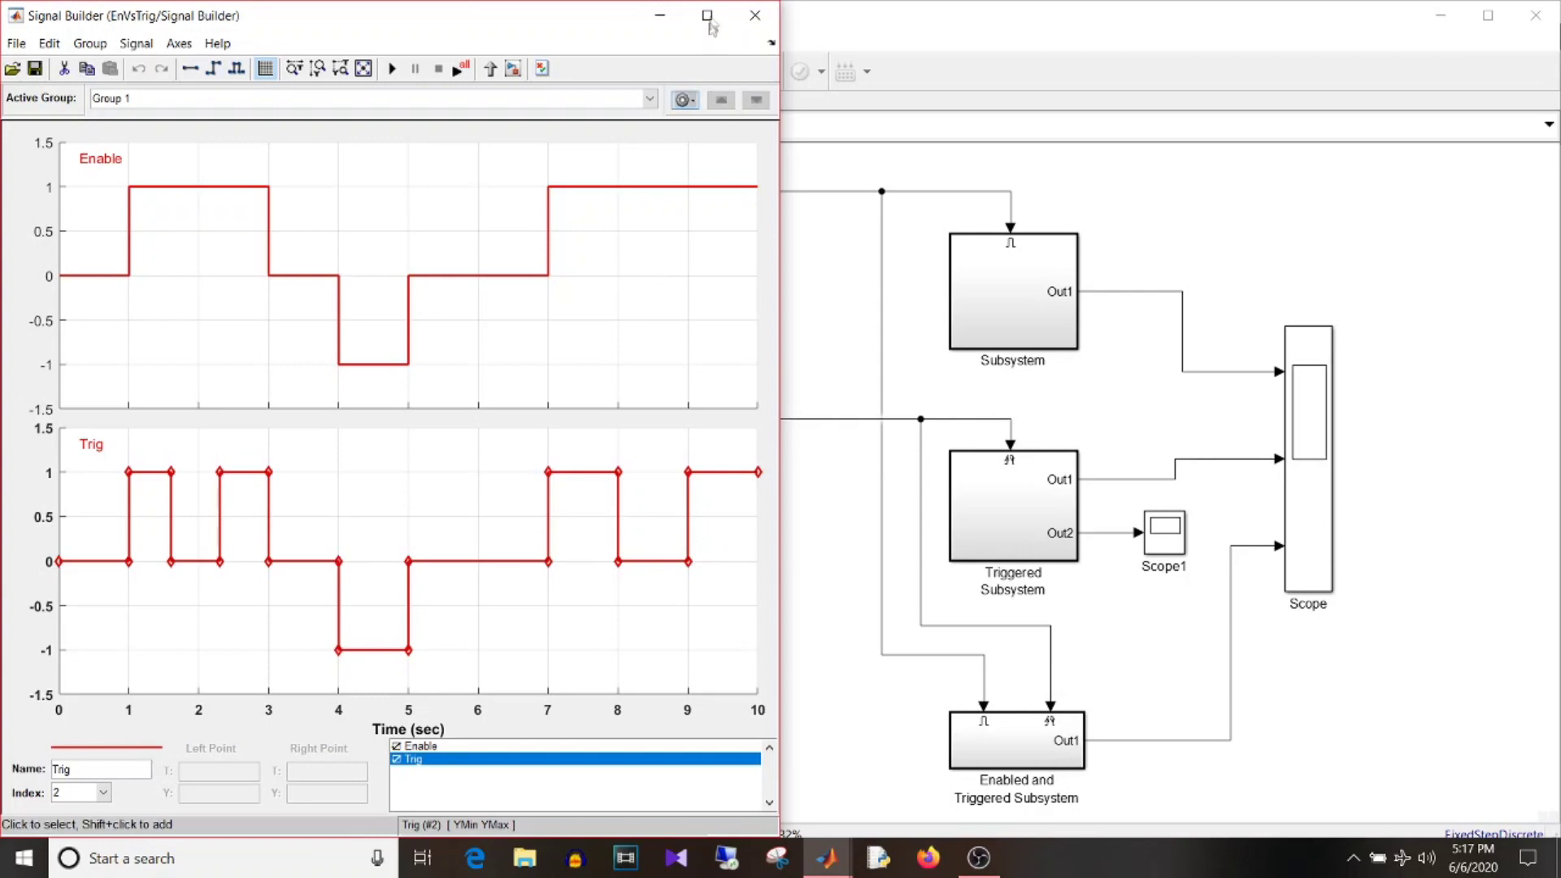
click(755, 14)
click(1036, 758)
click(341, 219)
double_click(340, 220)
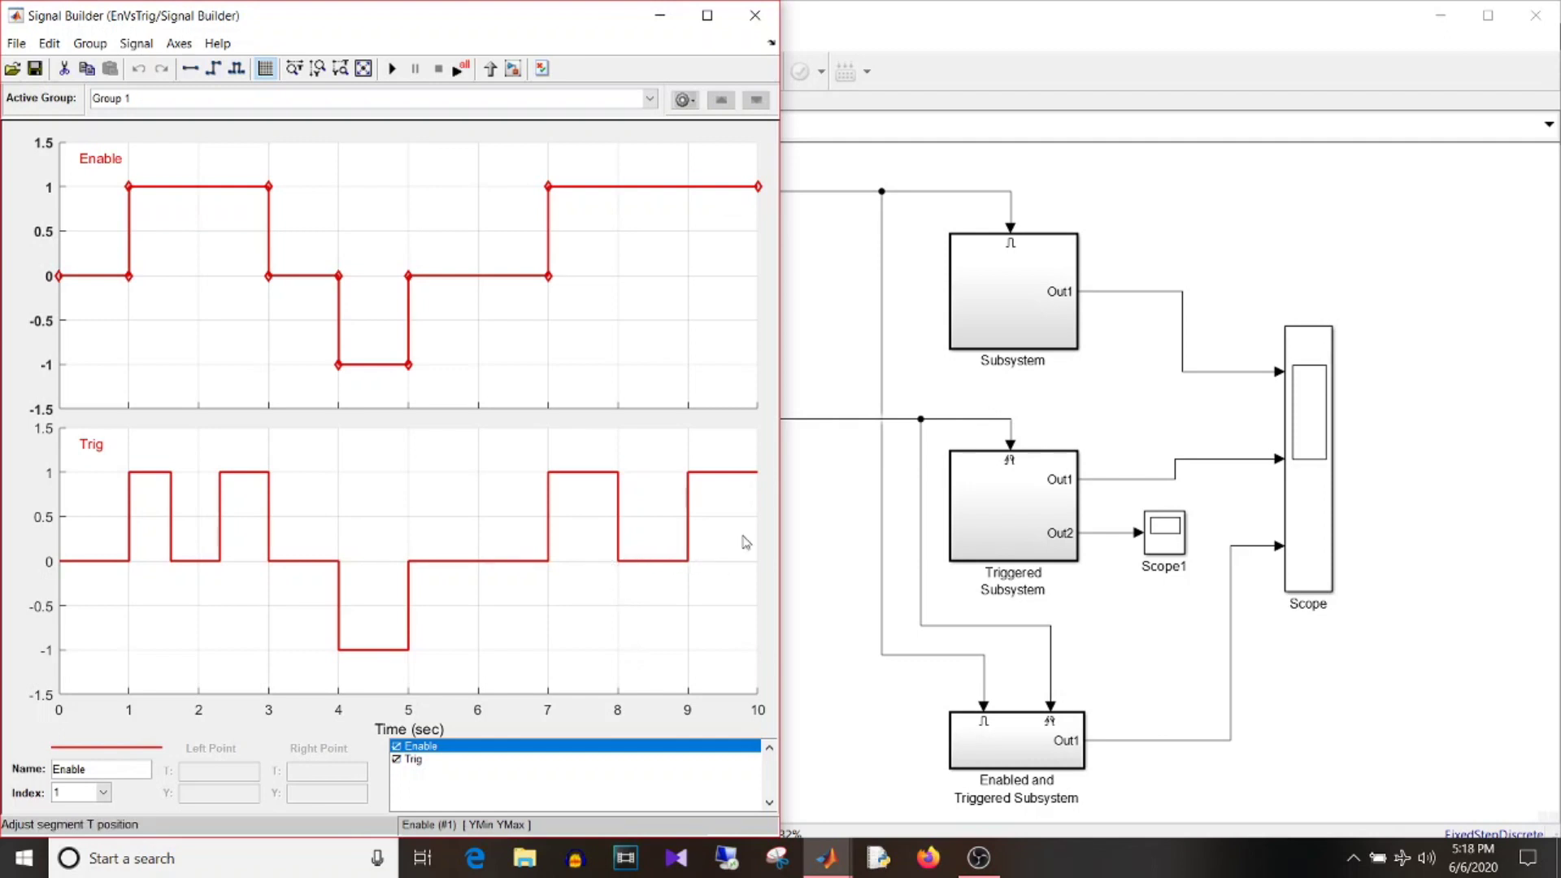
Close Signal Builder, run the EnVsTrig simulation, and return to the top-level diagram.
click(765, 16)
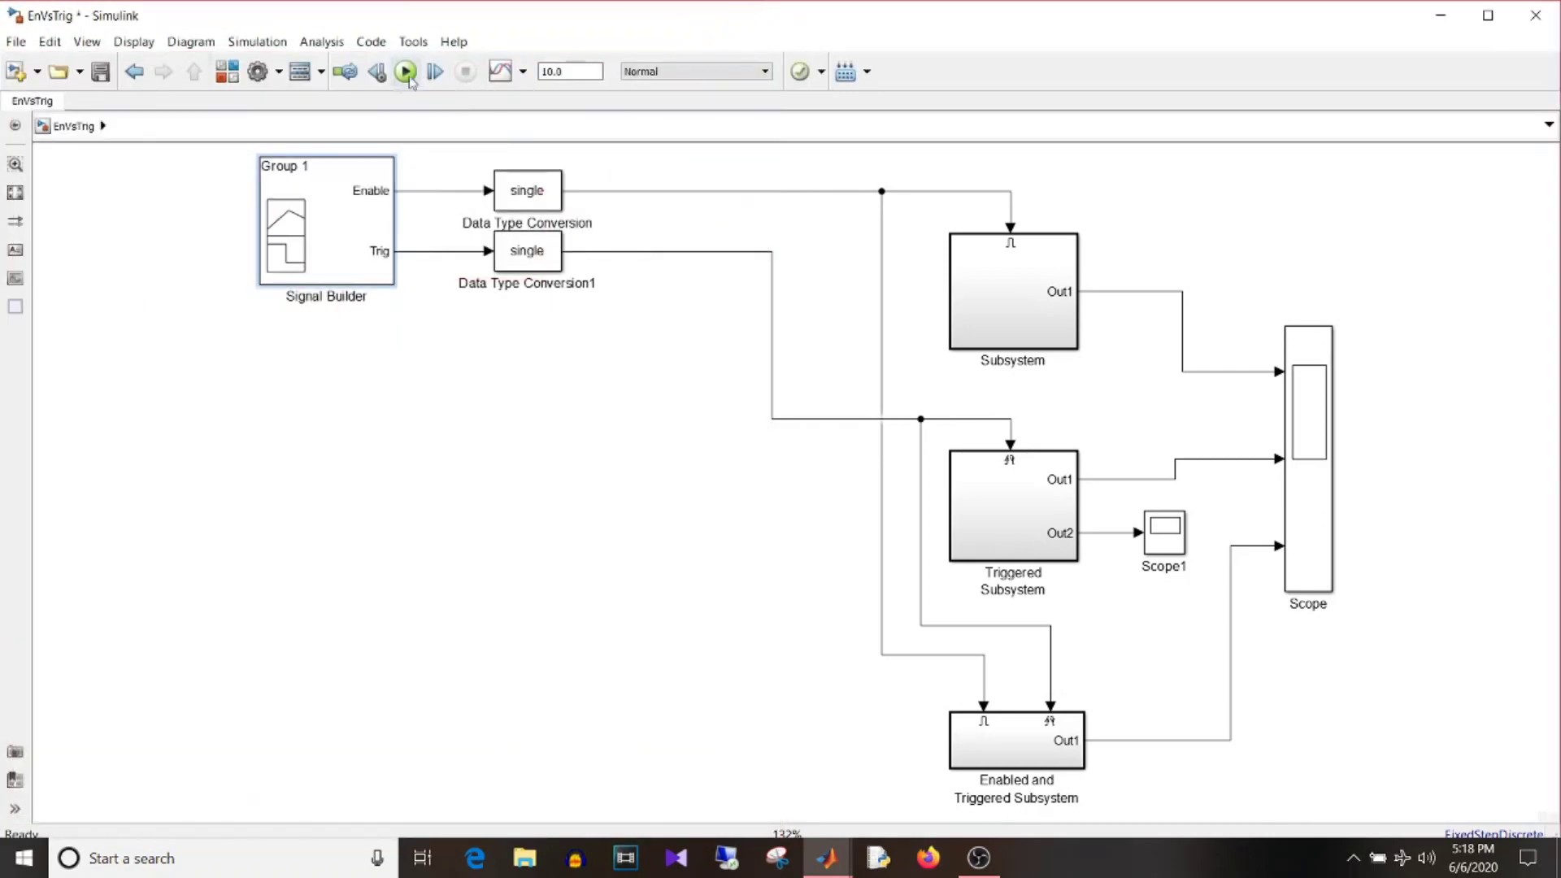
click(406, 73)
click(1316, 442)
double_click(1026, 303)
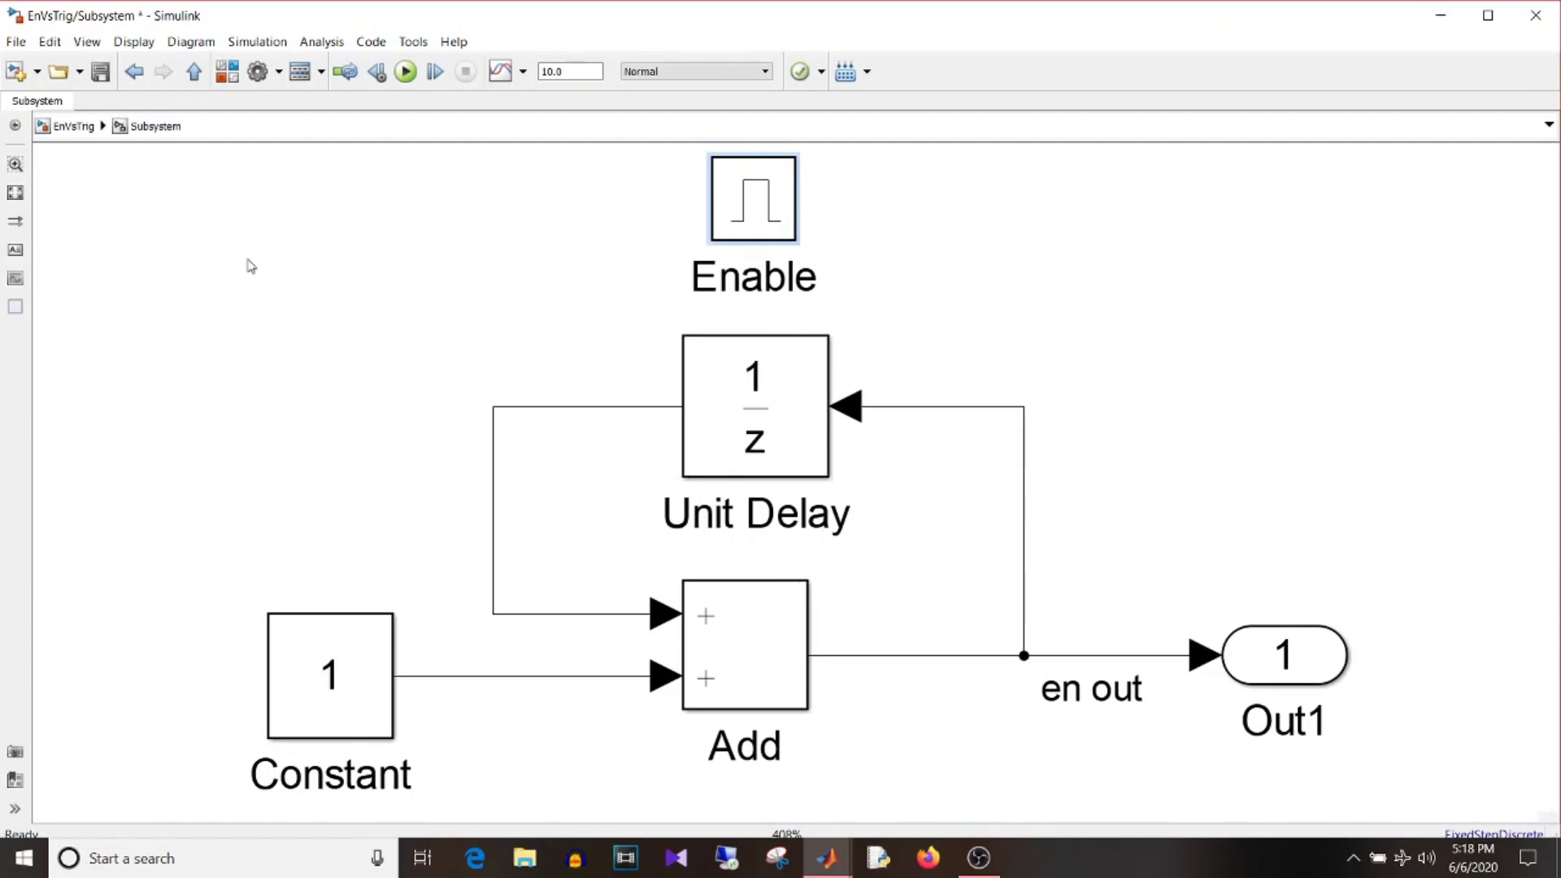
click(61, 134)
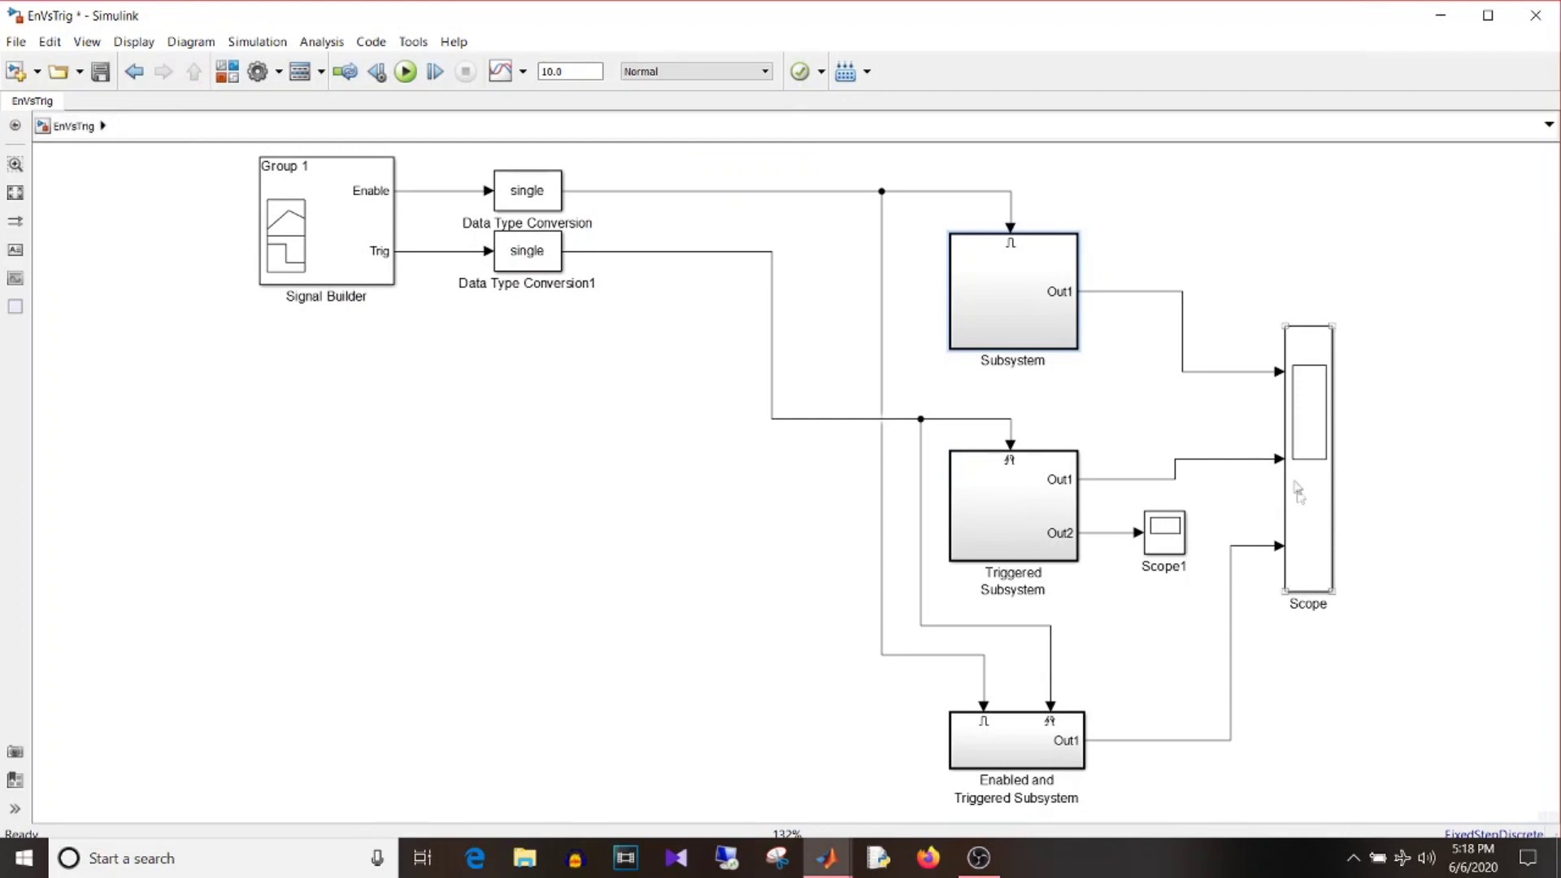
Tile Signal Builder on the left and Scope on the right to compare the three counter outputs.
click(1301, 480)
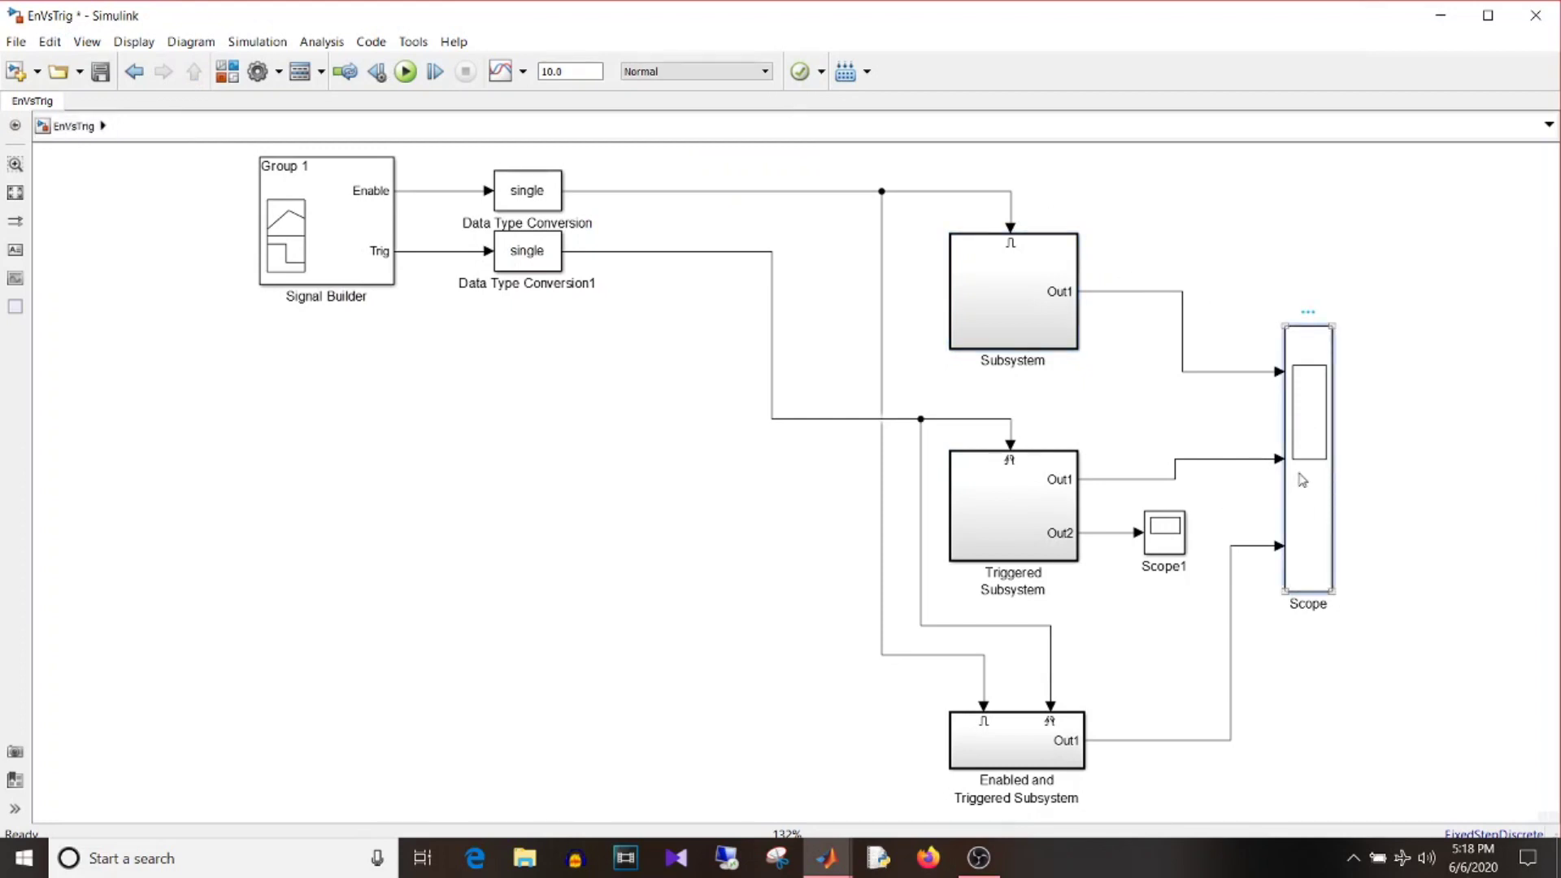
double_click(1301, 479)
click(351, 223)
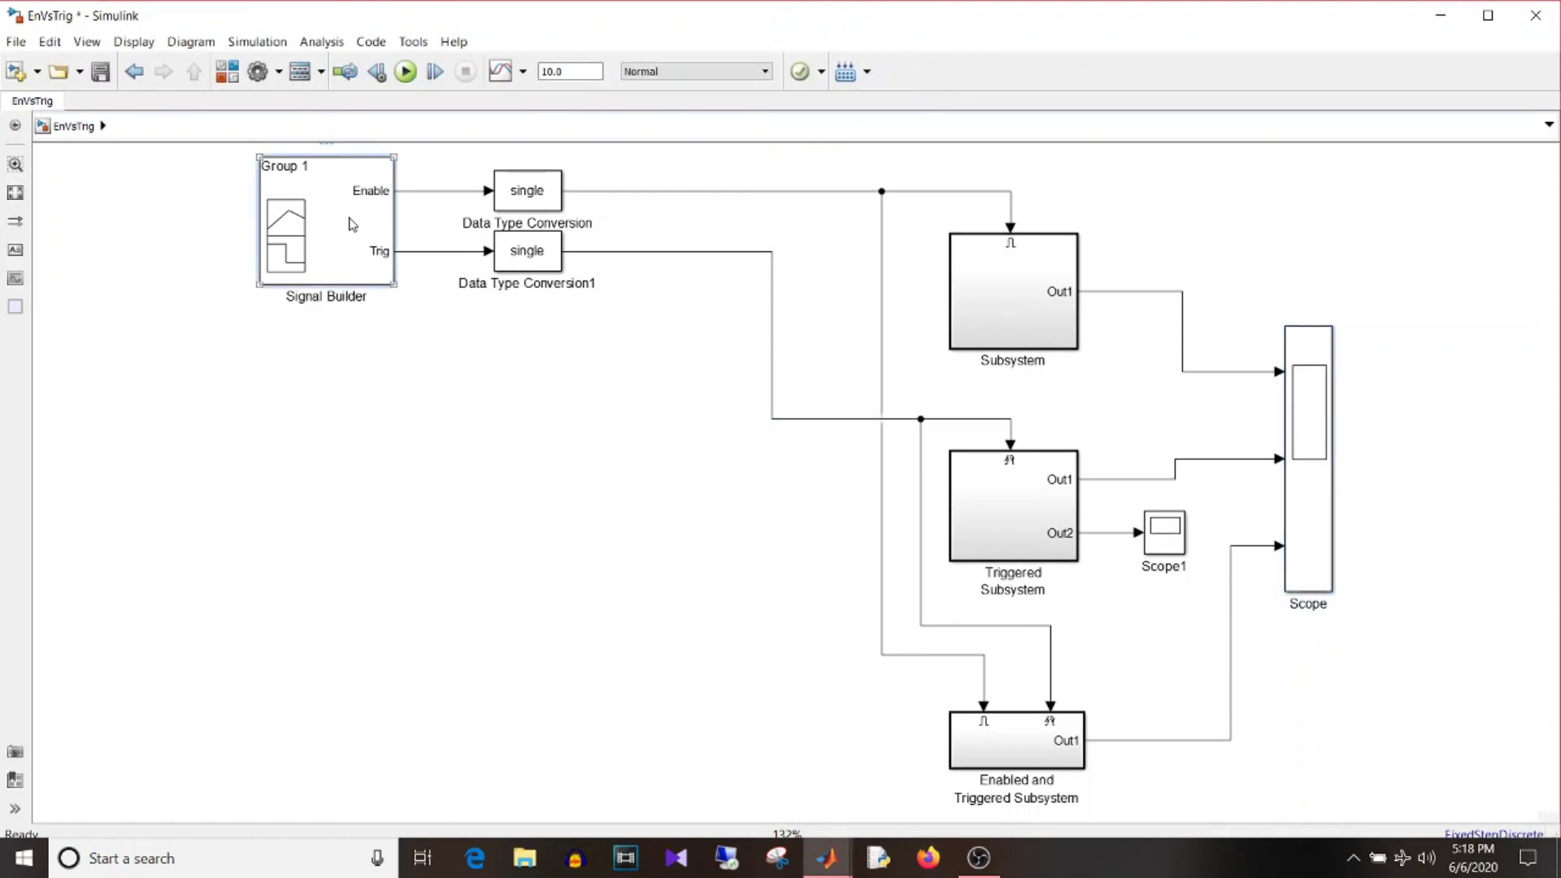
double_click(351, 223)
drag(529, 26, 2, 35)
click(1294, 301)
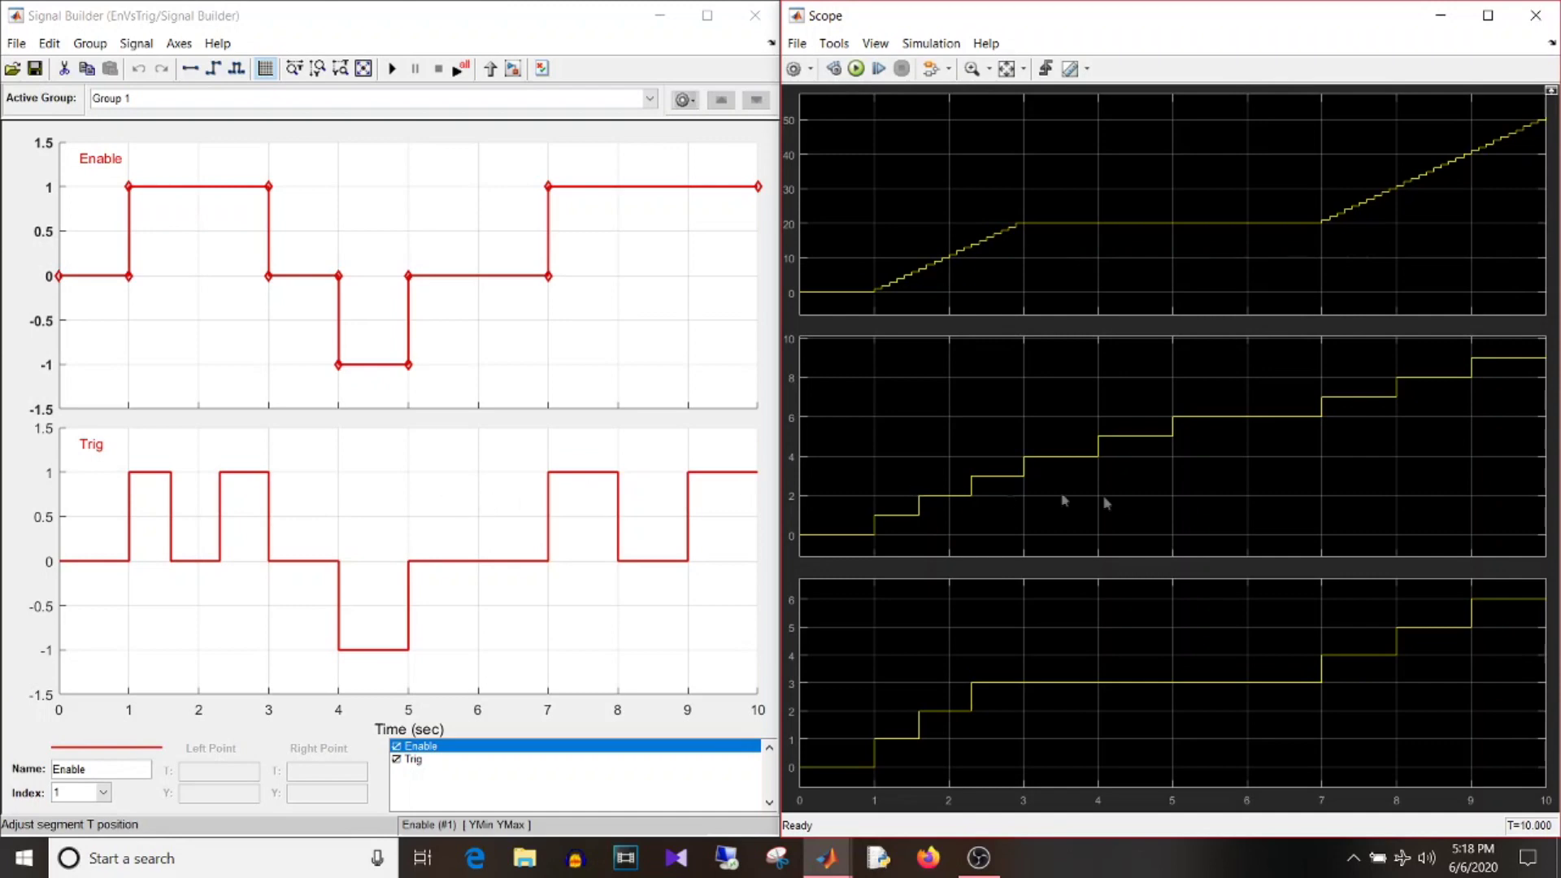
click(130, 516)
Select the Trig signal, close the Signal Builder and Scope windows, and select the Signal Builder block.
click(130, 515)
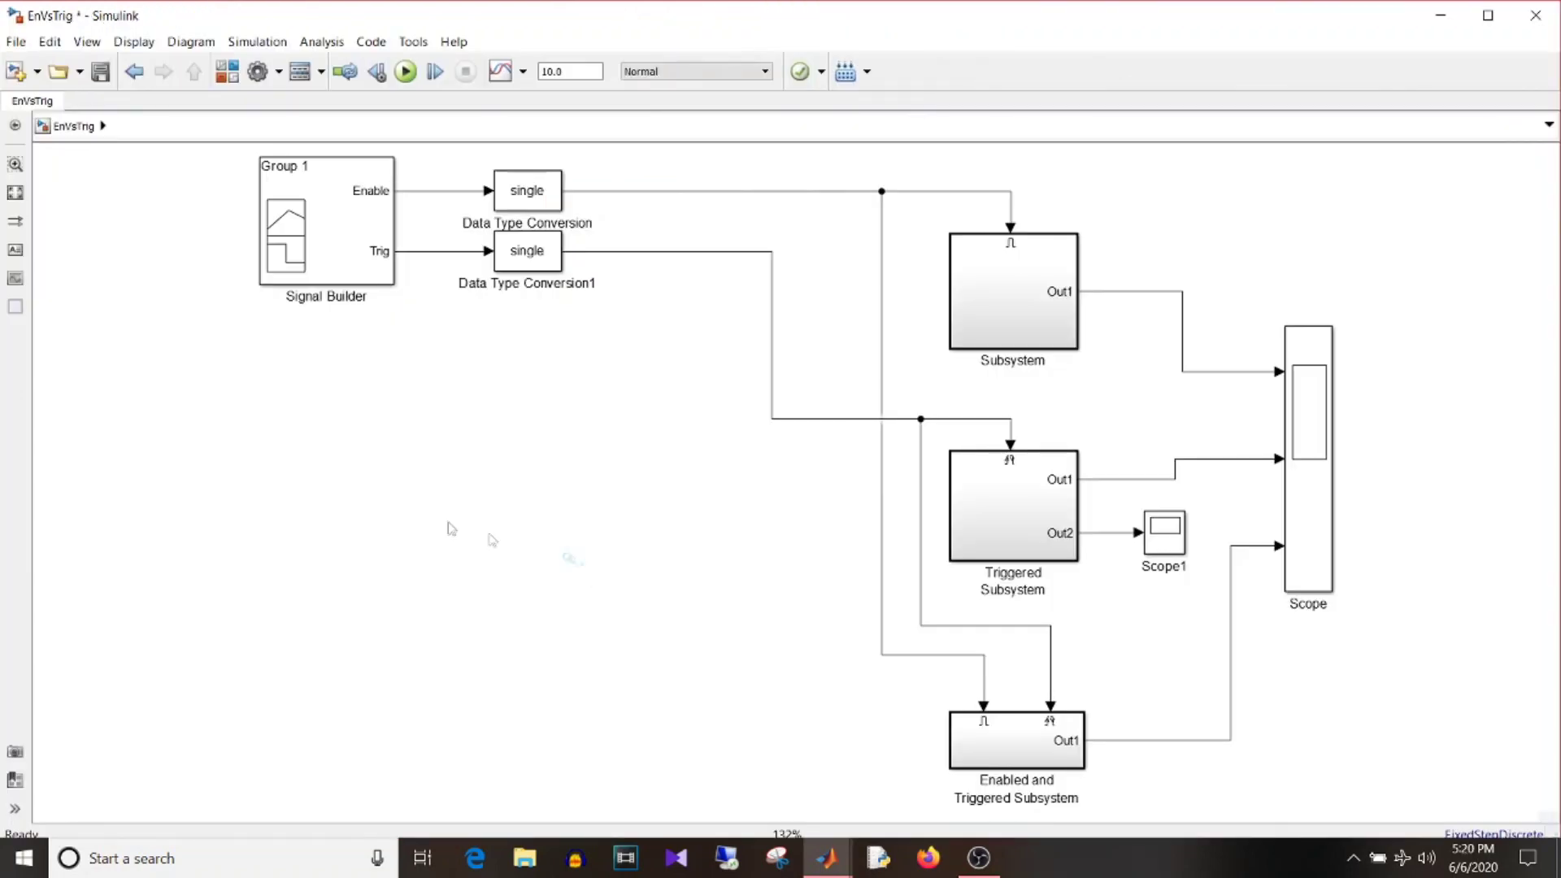
click(313, 249)
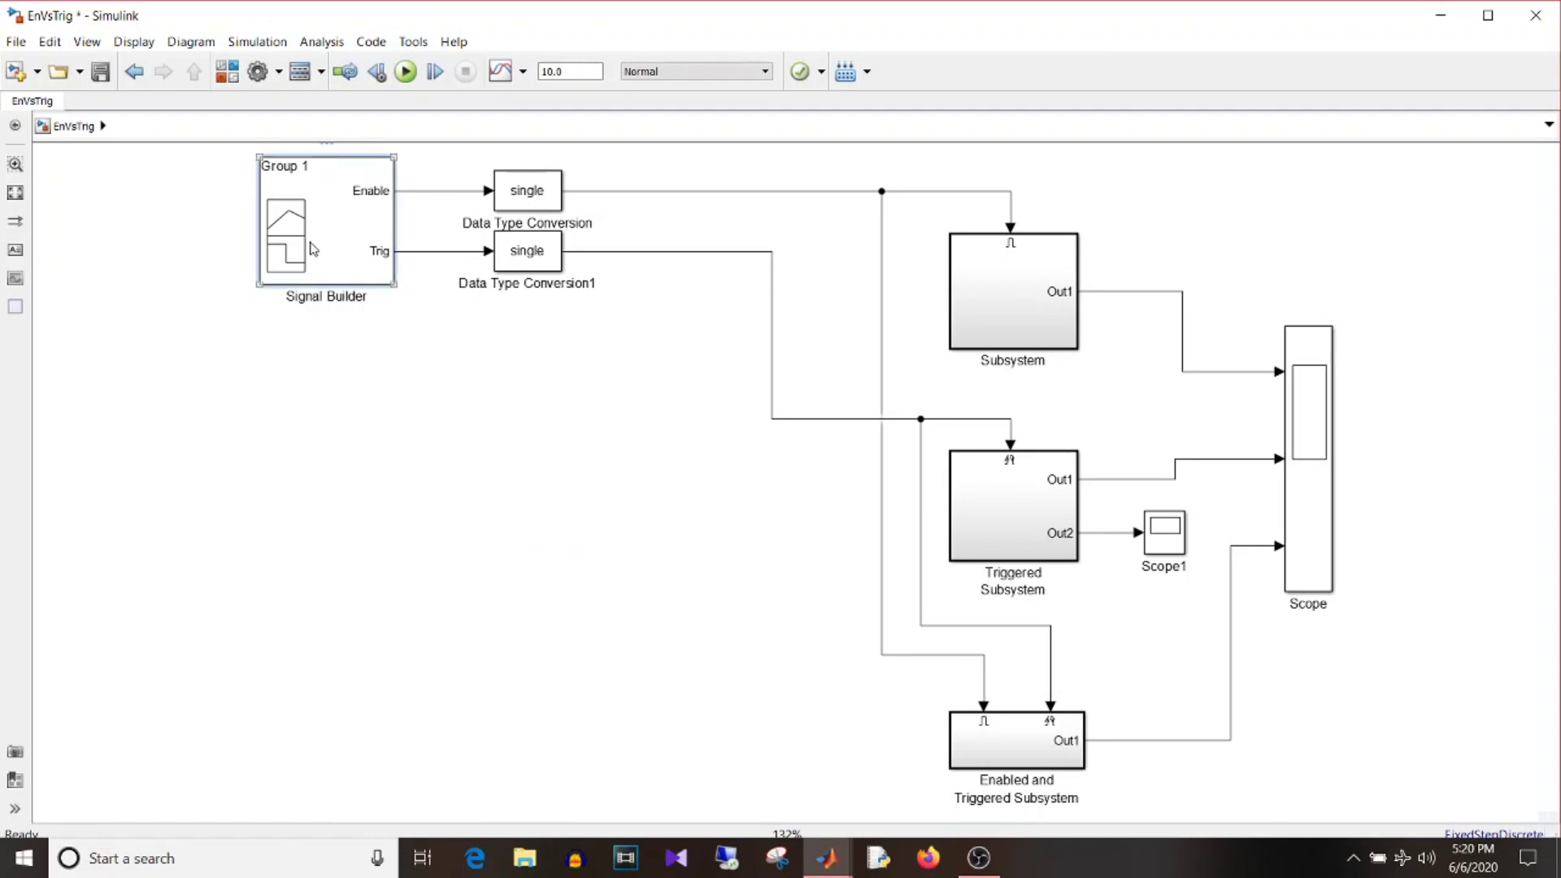
Review the Enable and Trig signals in Signal Builder, then close the EnVsTrig model window.
double_click(312, 249)
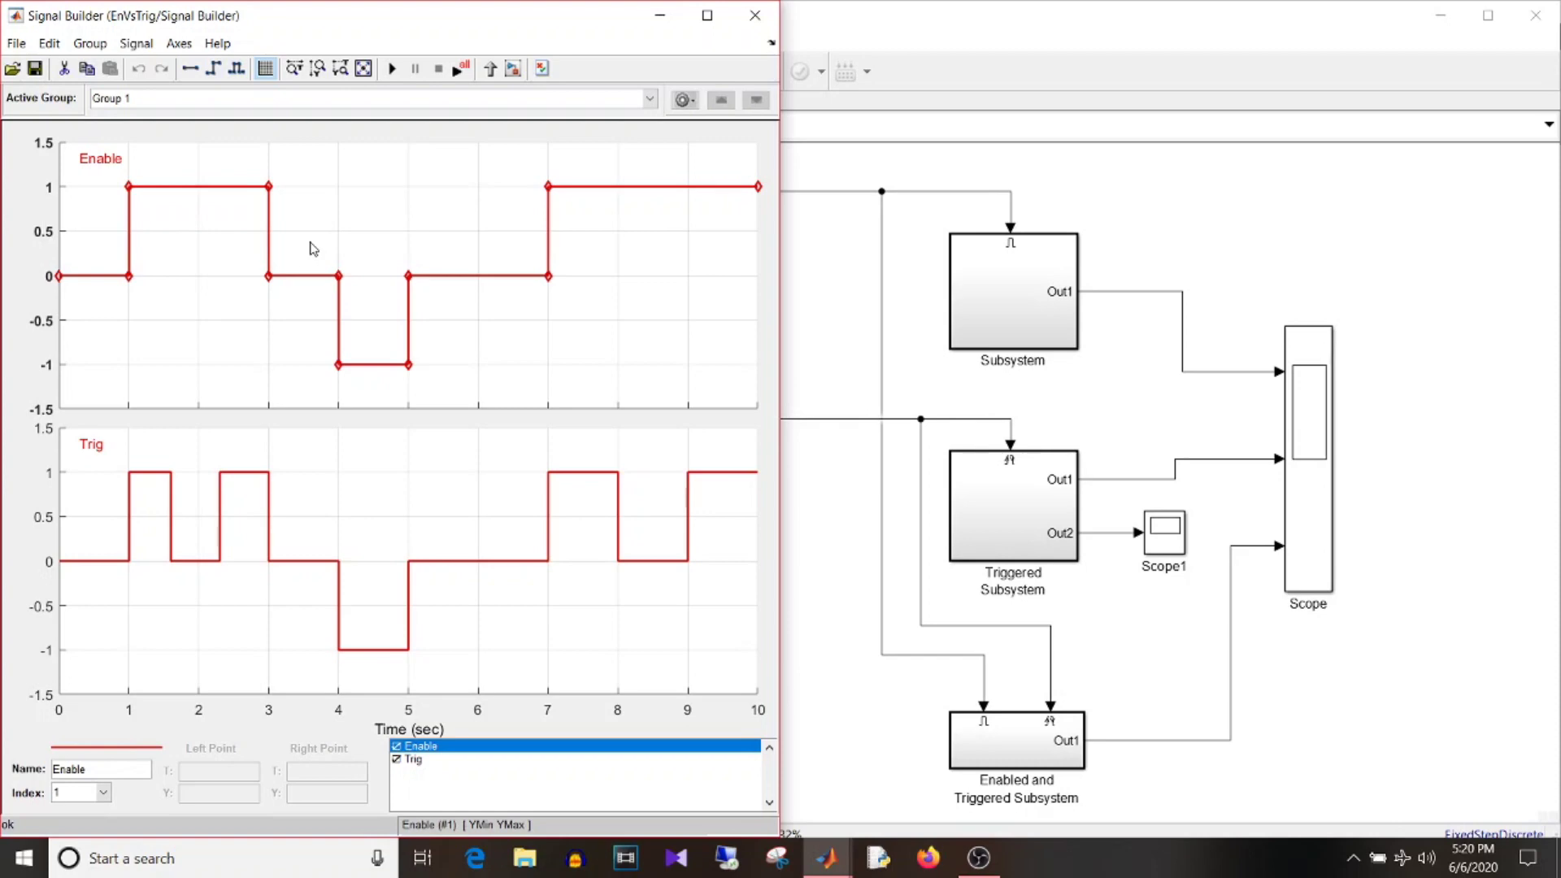
click(1535, 15)
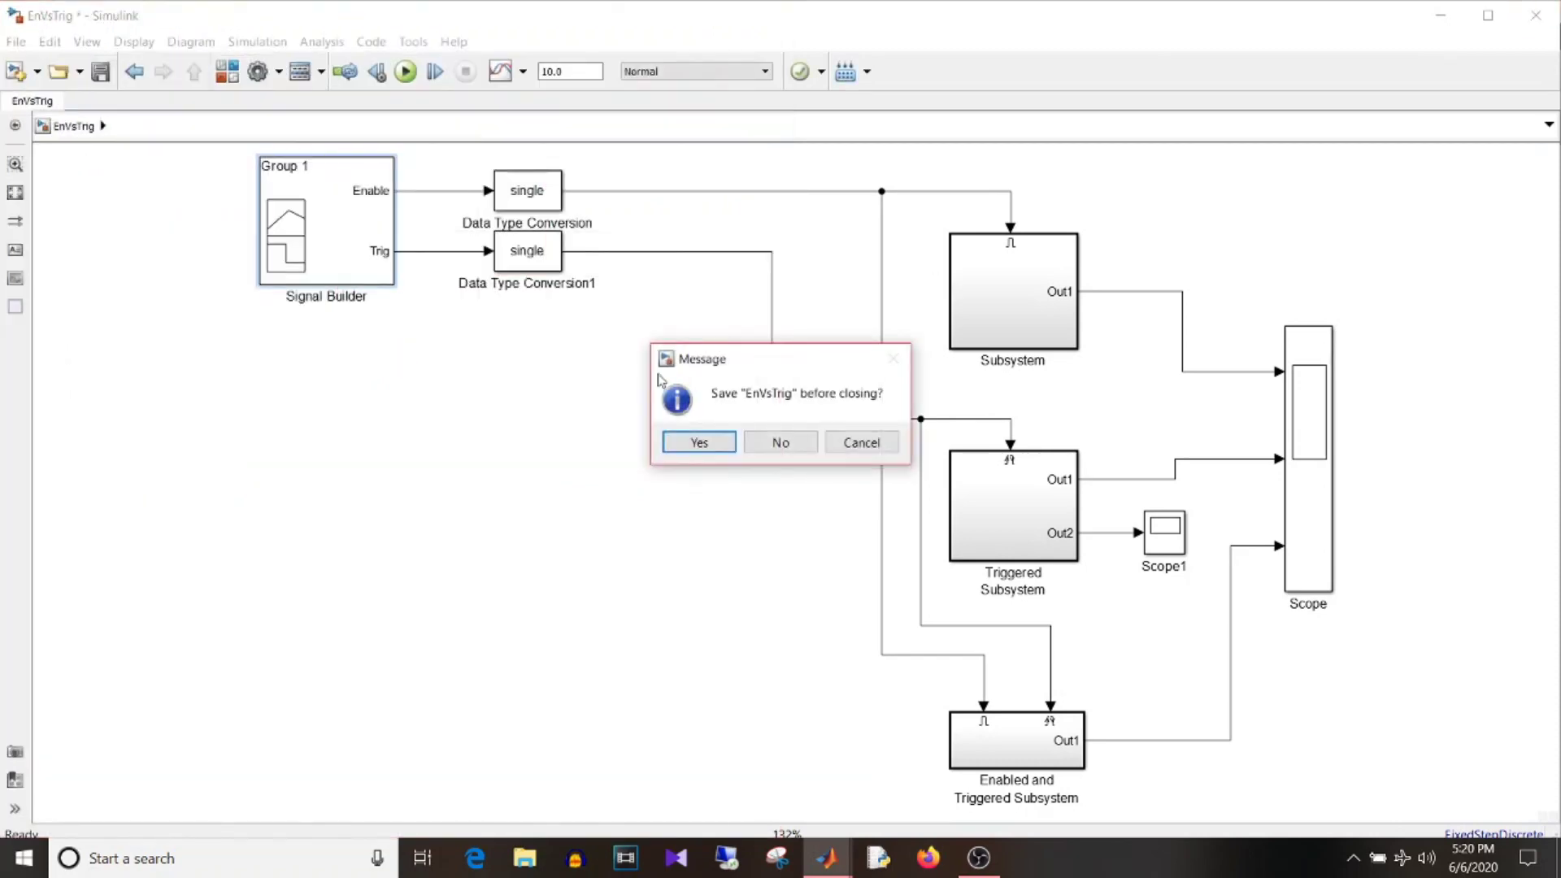
Close EnVsTrig without saving and open ActionsInChart.slx from the Current Folder.
click(778, 448)
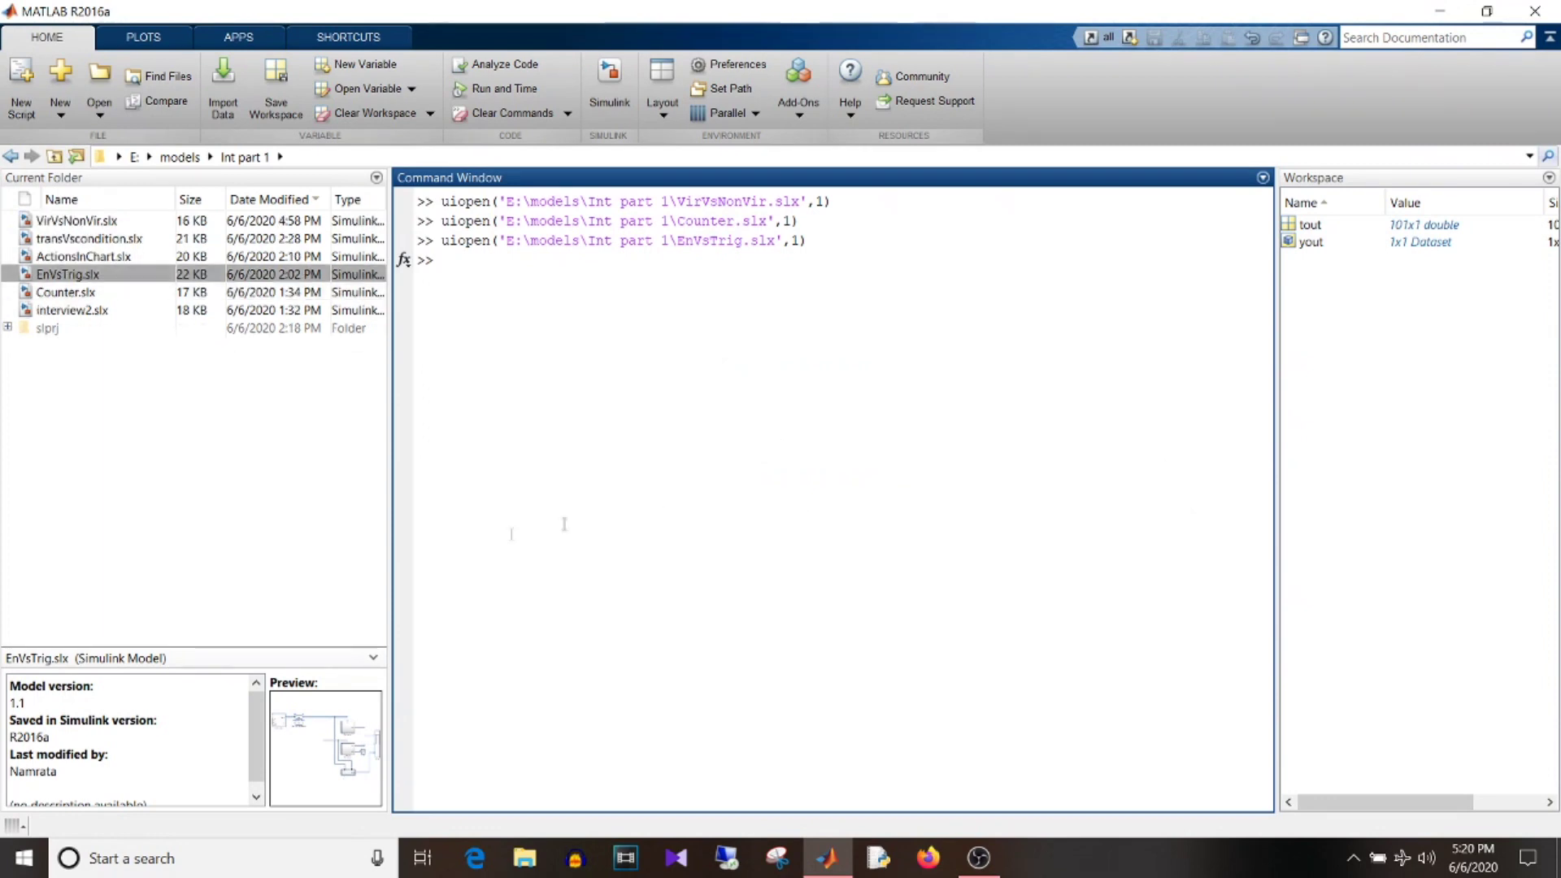
double_click(108, 257)
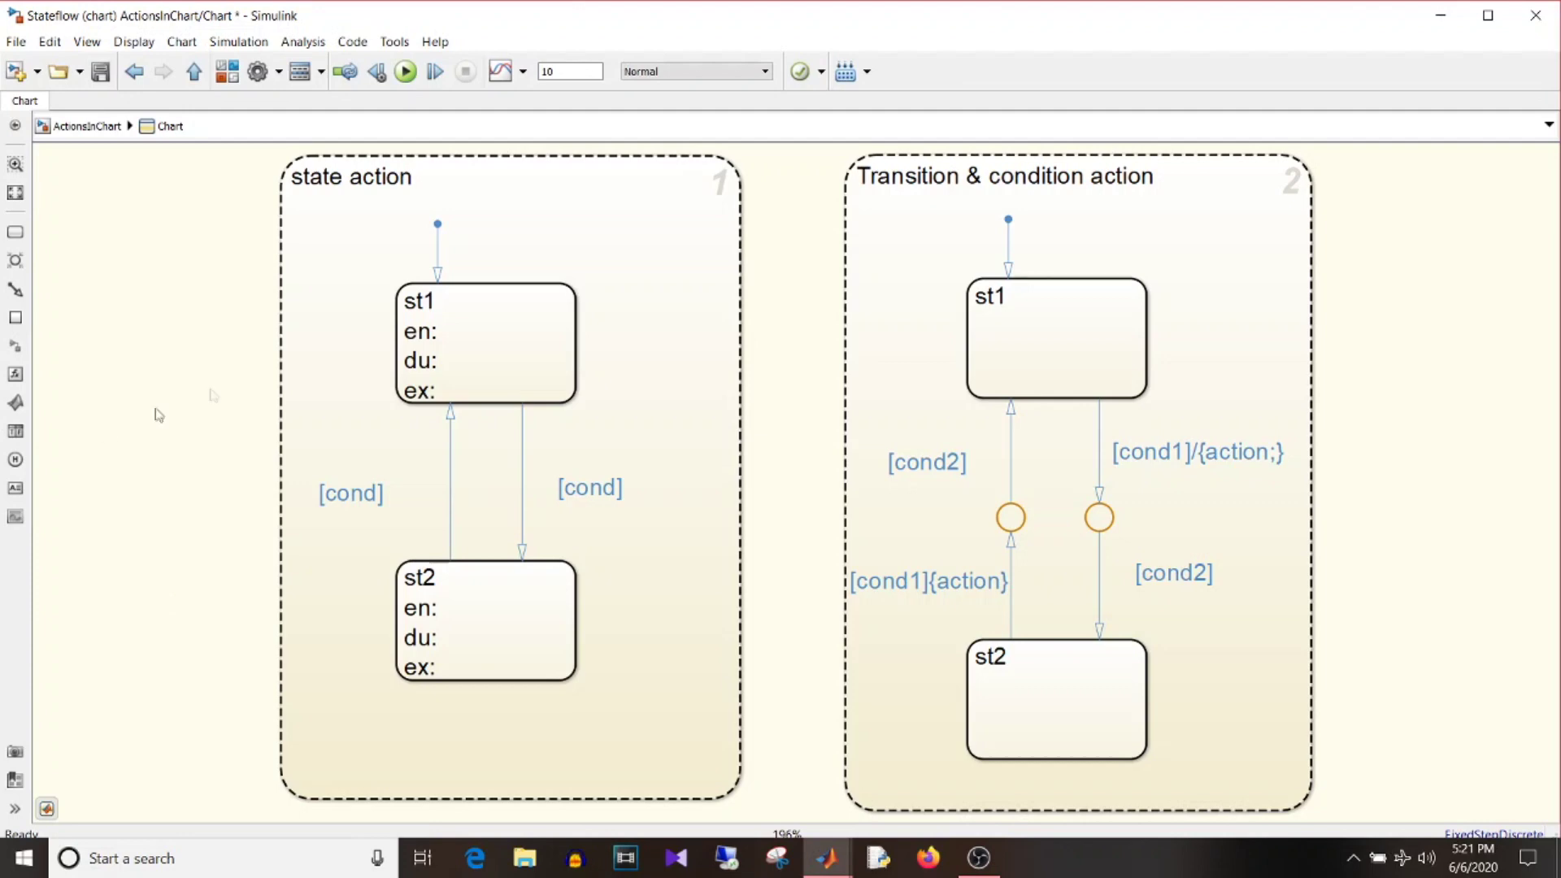
click(416, 329)
click(418, 327)
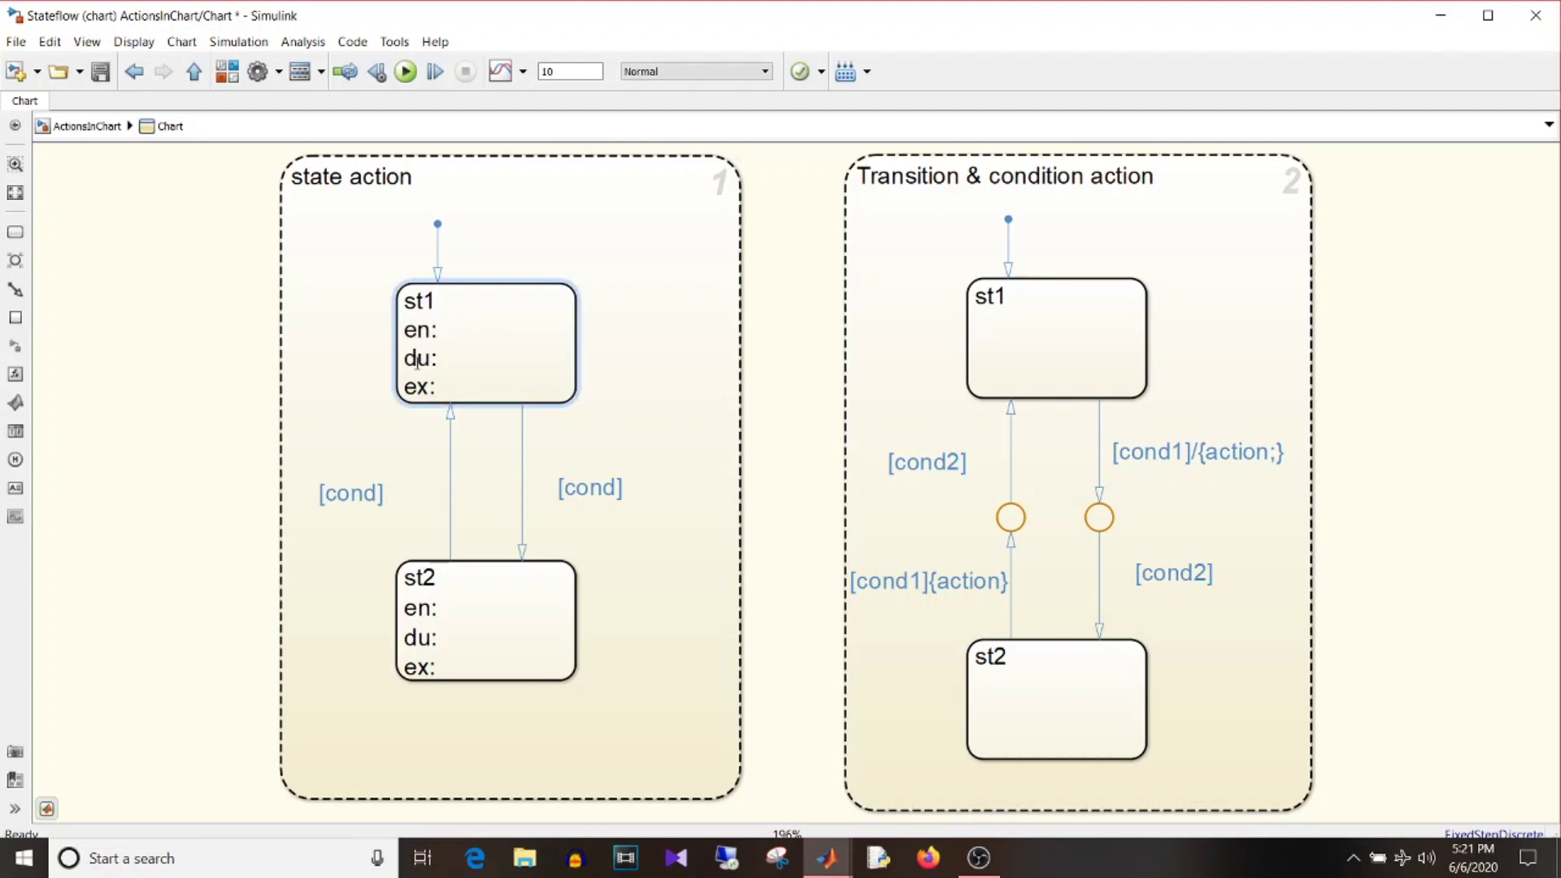
click(499, 594)
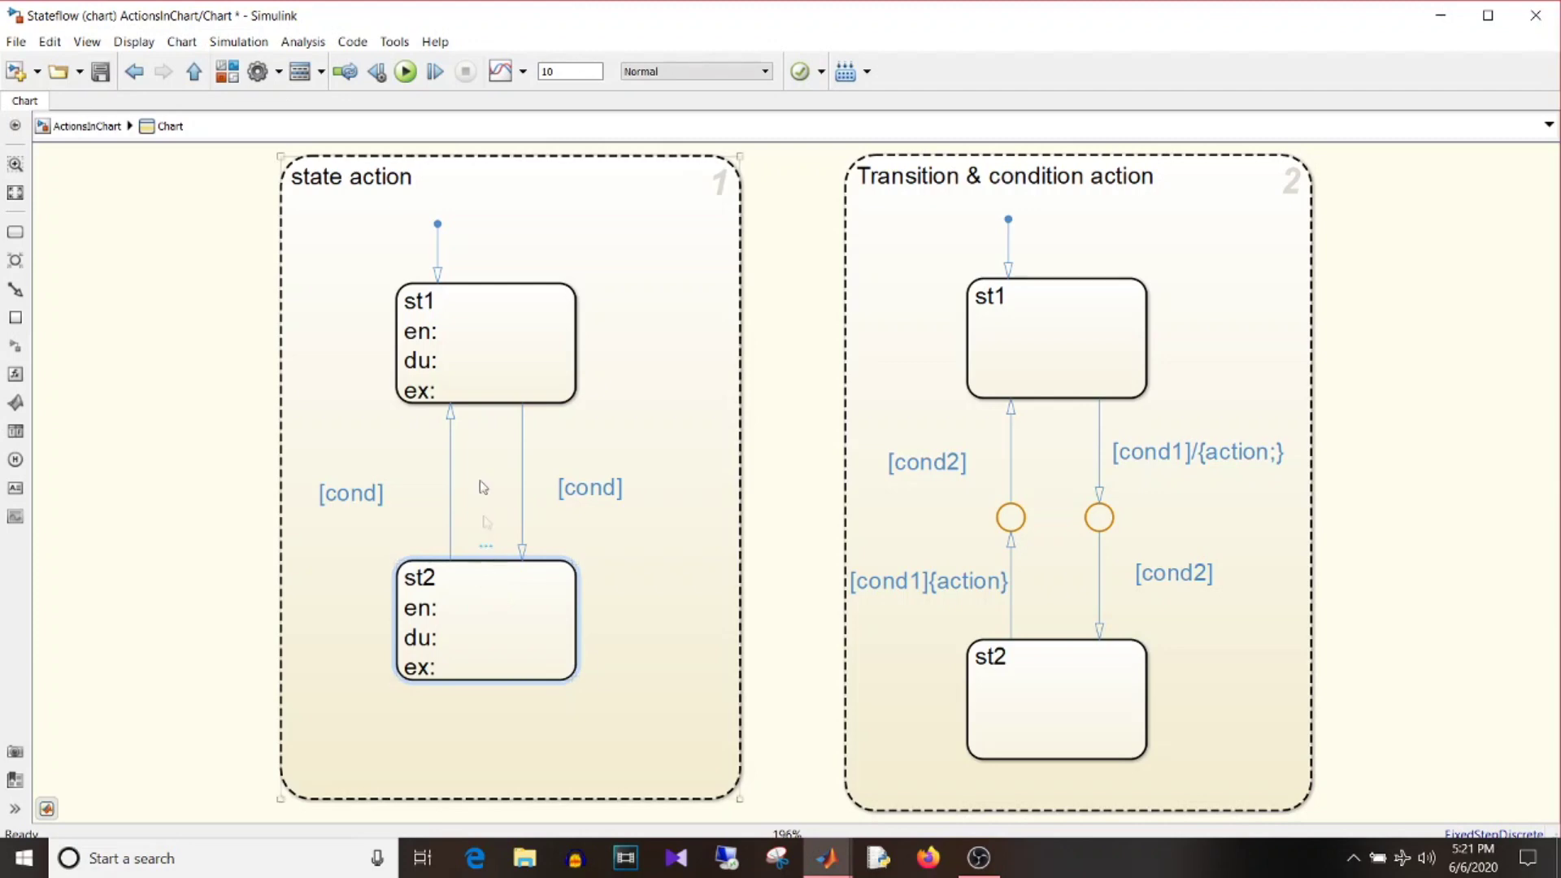
click(508, 360)
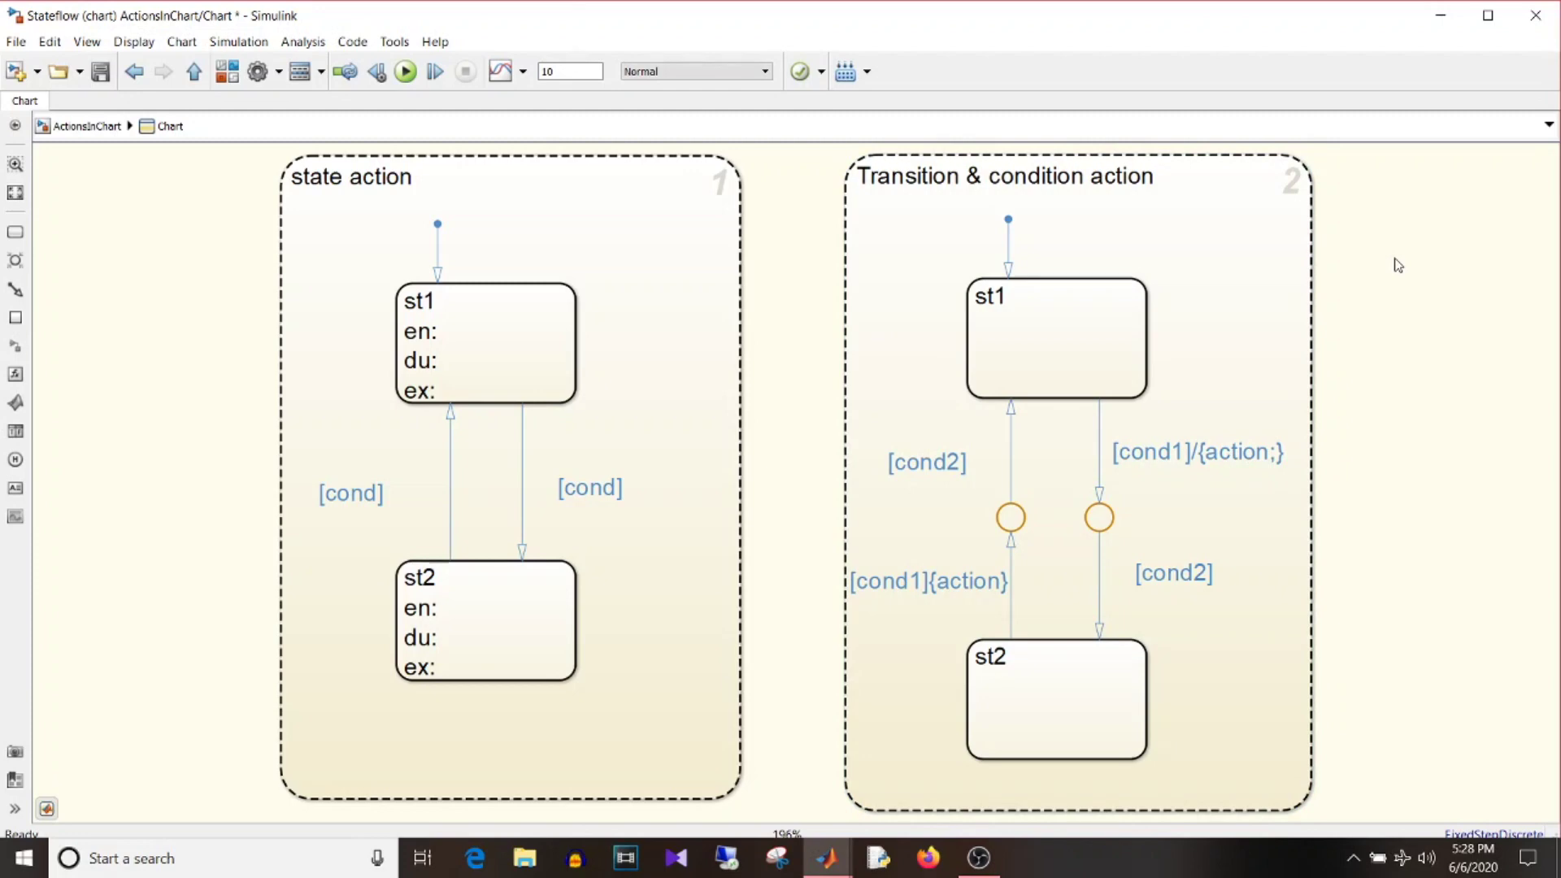
Select the [cond1]{action} and [cond1]/{action;} transitions and highlight the whole [cond1]/{action;} label.
click(967, 580)
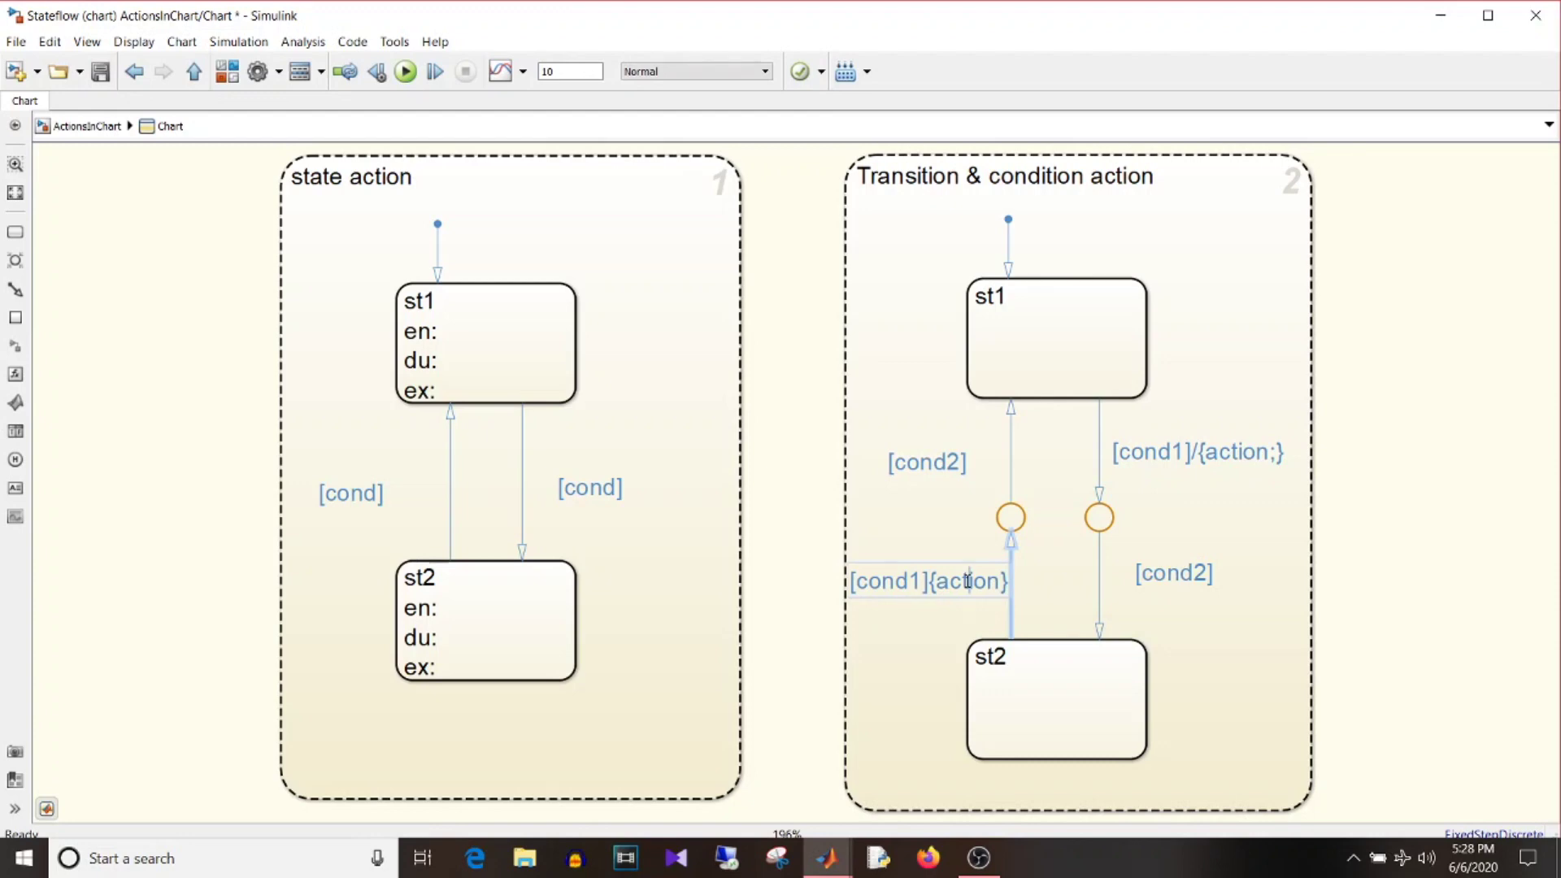
click(1164, 451)
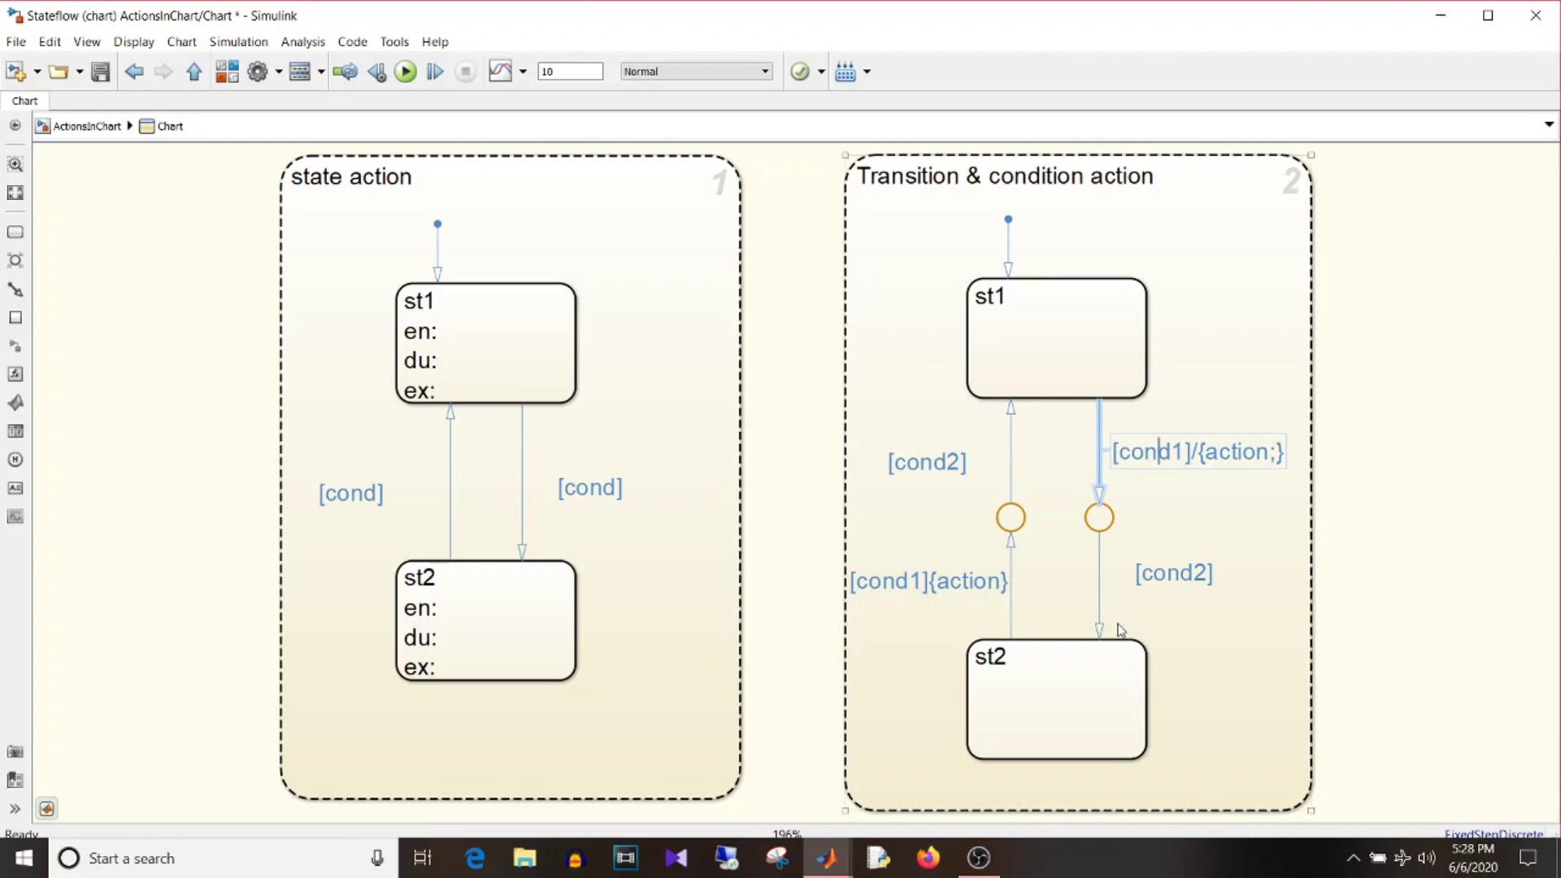
triple_click(1239, 452)
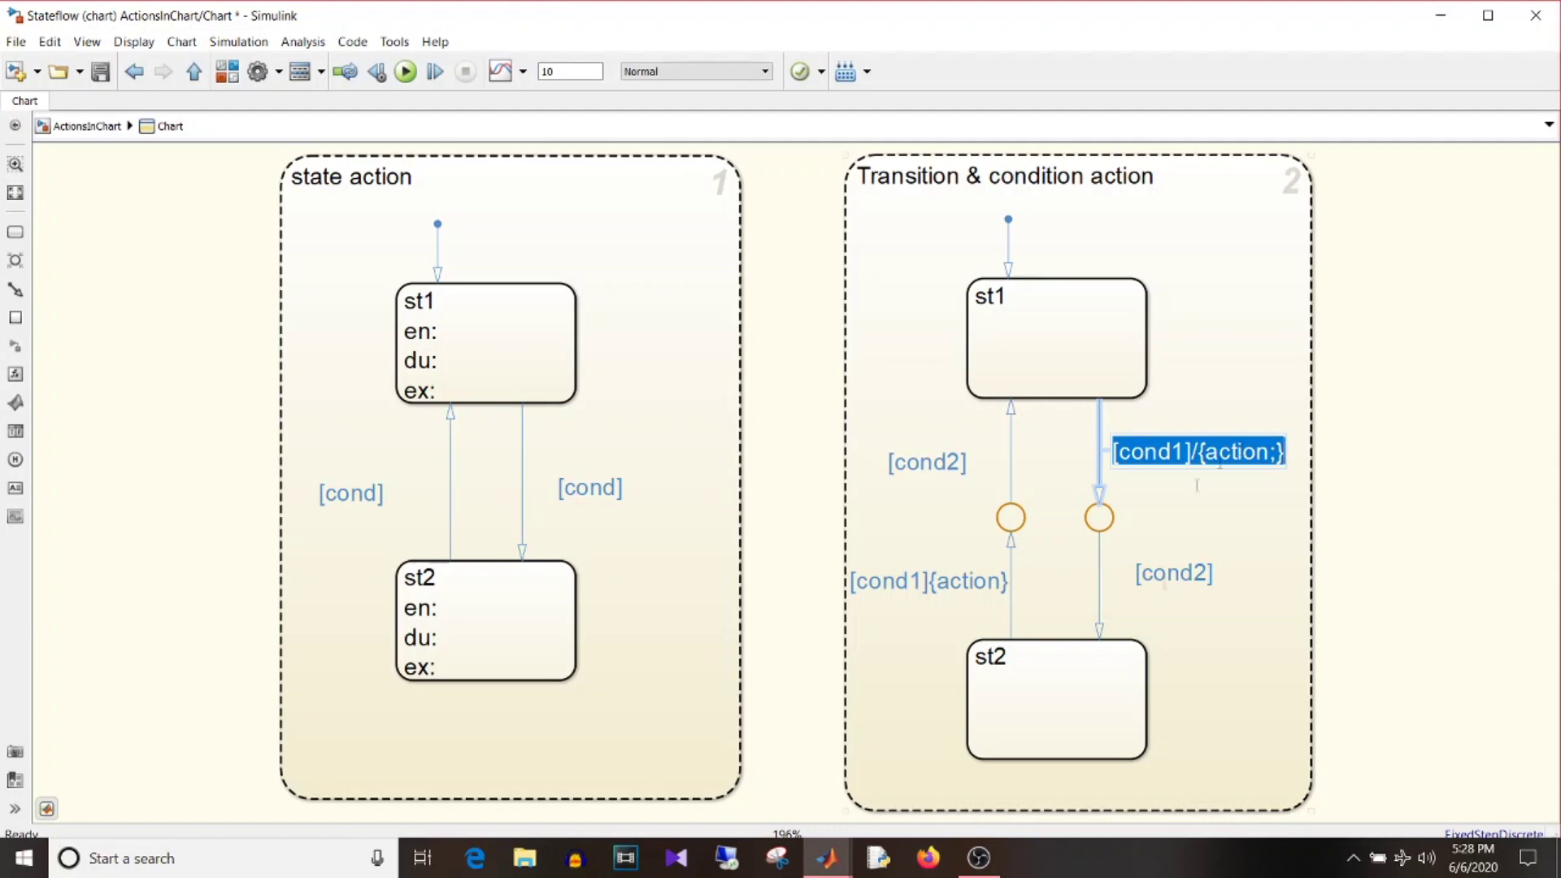
Highlight cond2 and the action parts of both labels, then minimize Simulink to show MATLAB.
double_click(1173, 573)
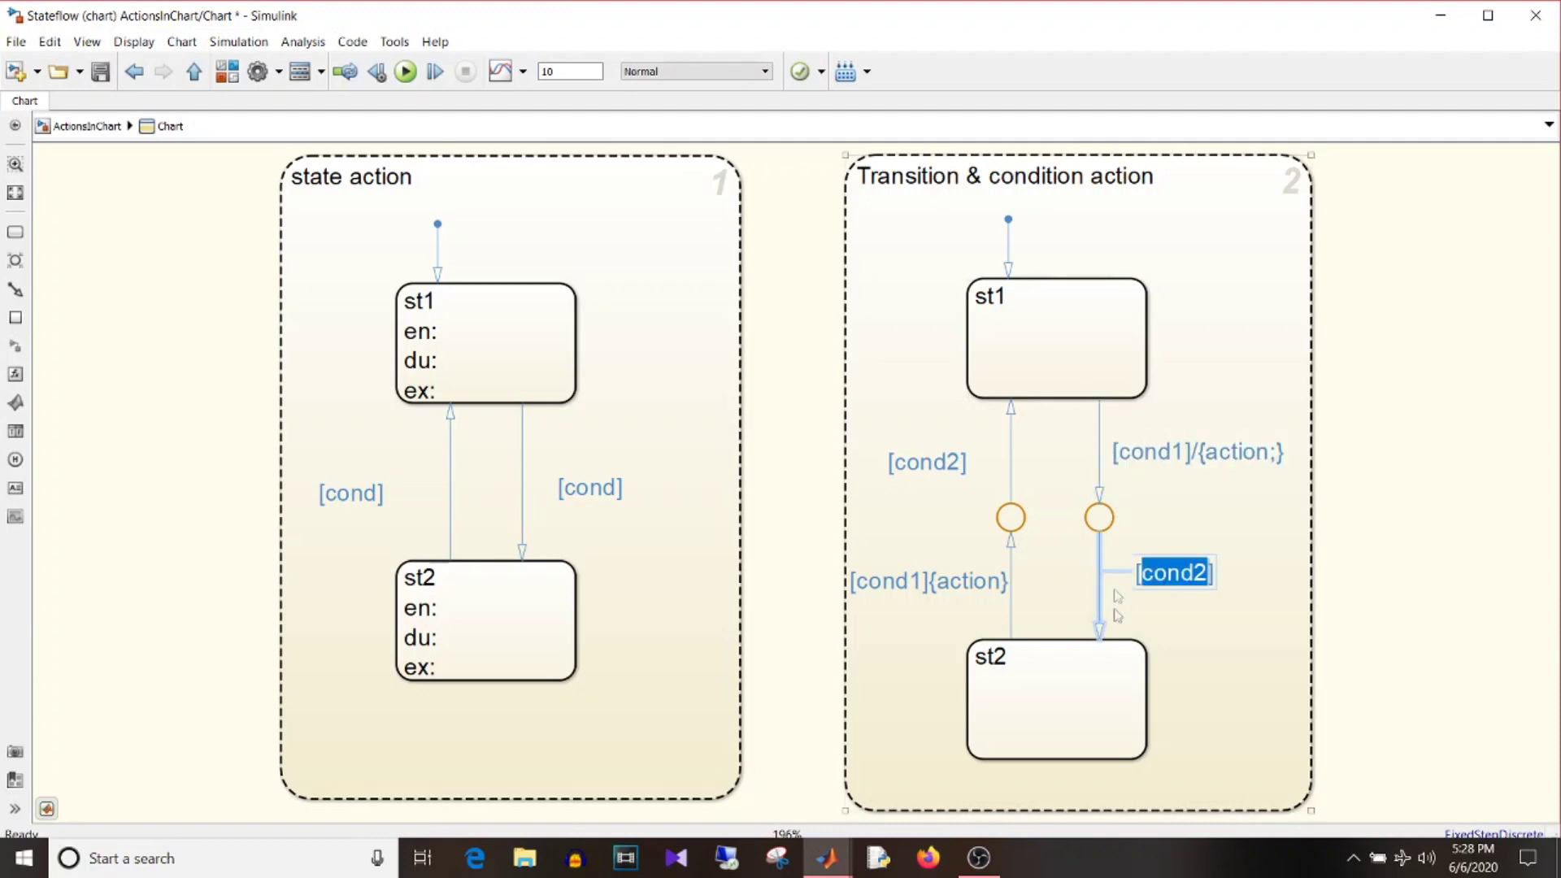
double_click(1256, 449)
double_click(967, 581)
click(1440, 16)
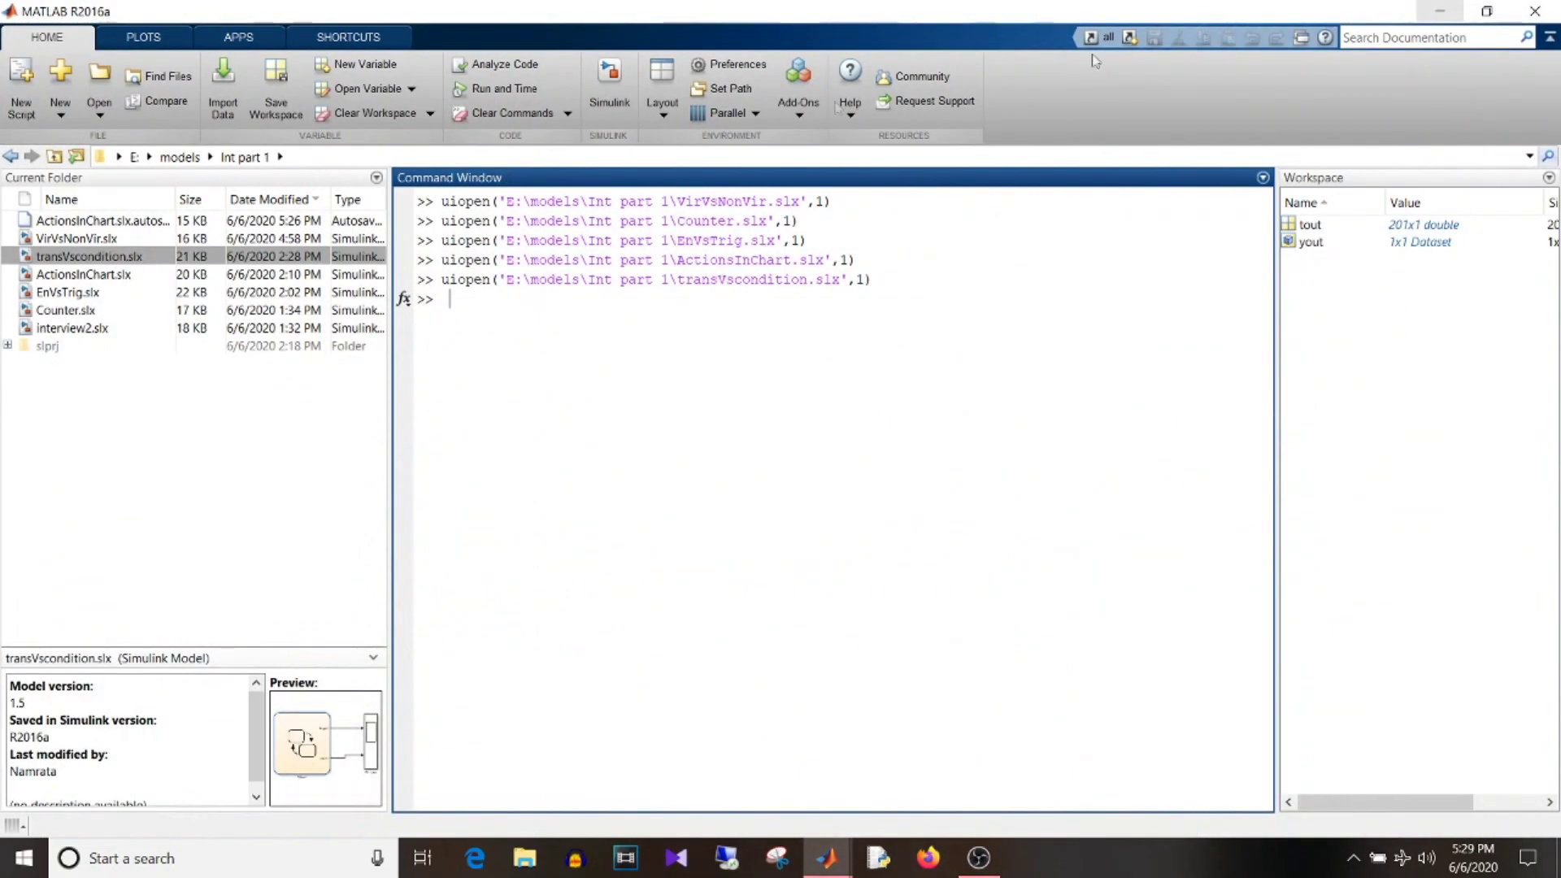
Open transVscondition.slx, fit the diagram, and enter its Chart to show states st1 and st2.
click(97, 240)
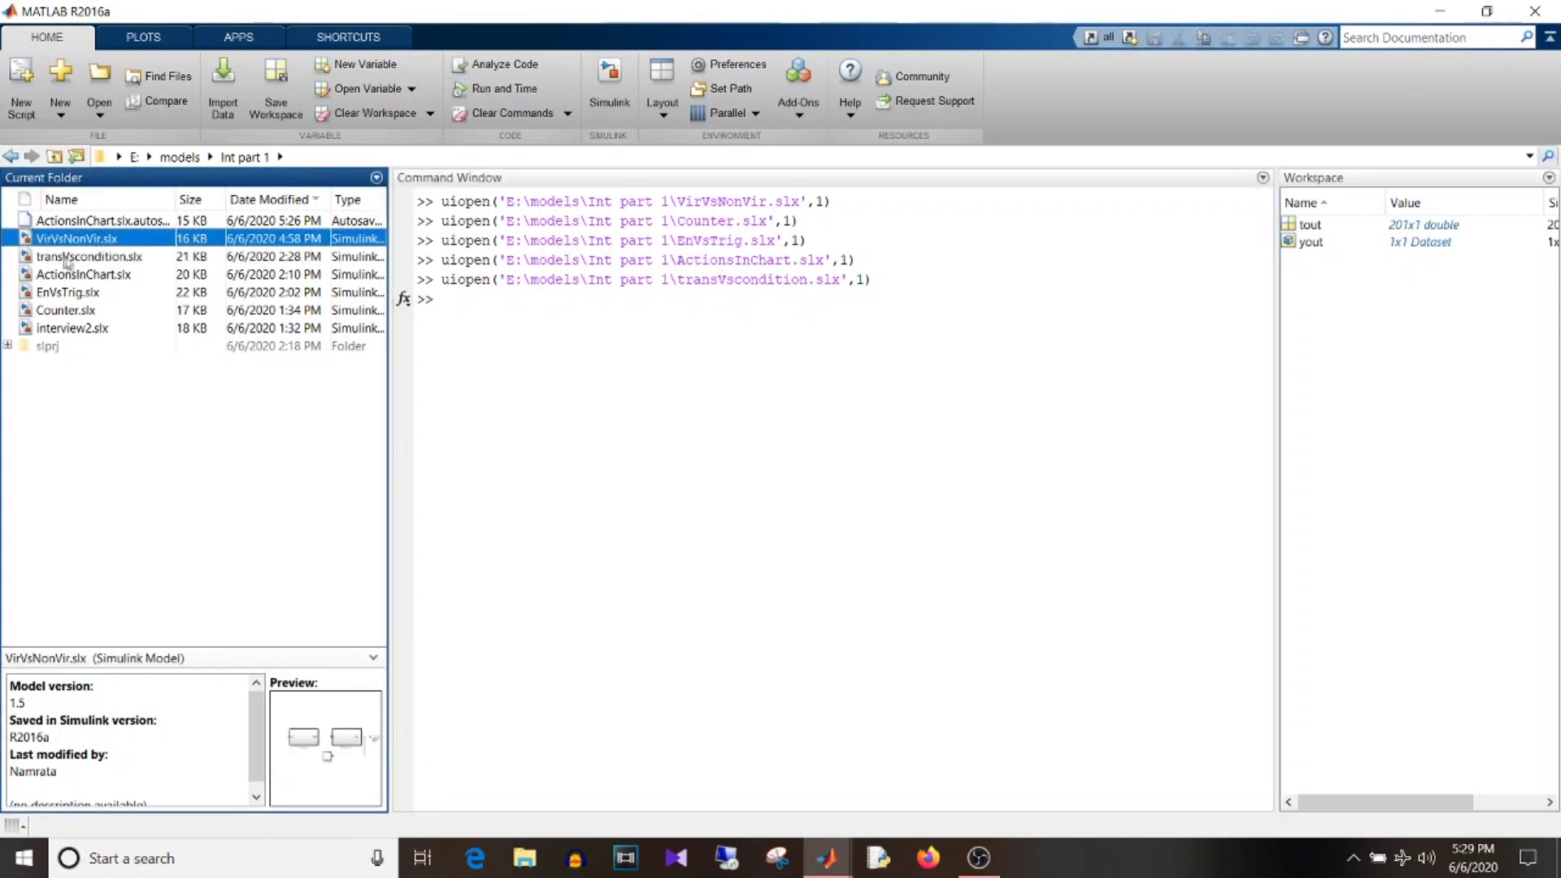
click(81, 257)
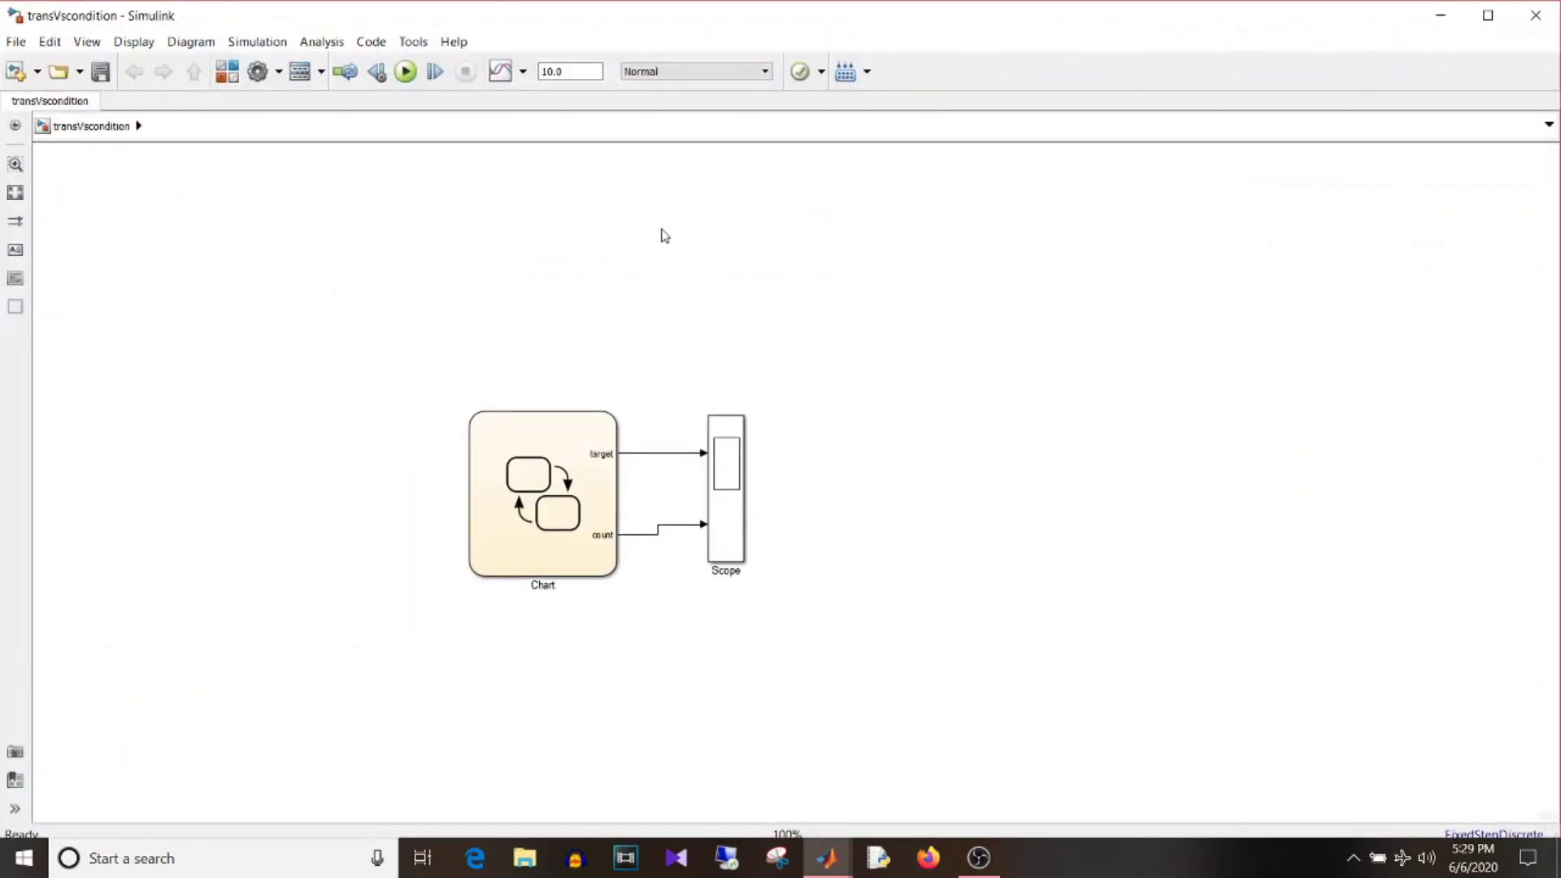
key(space)
click(595, 600)
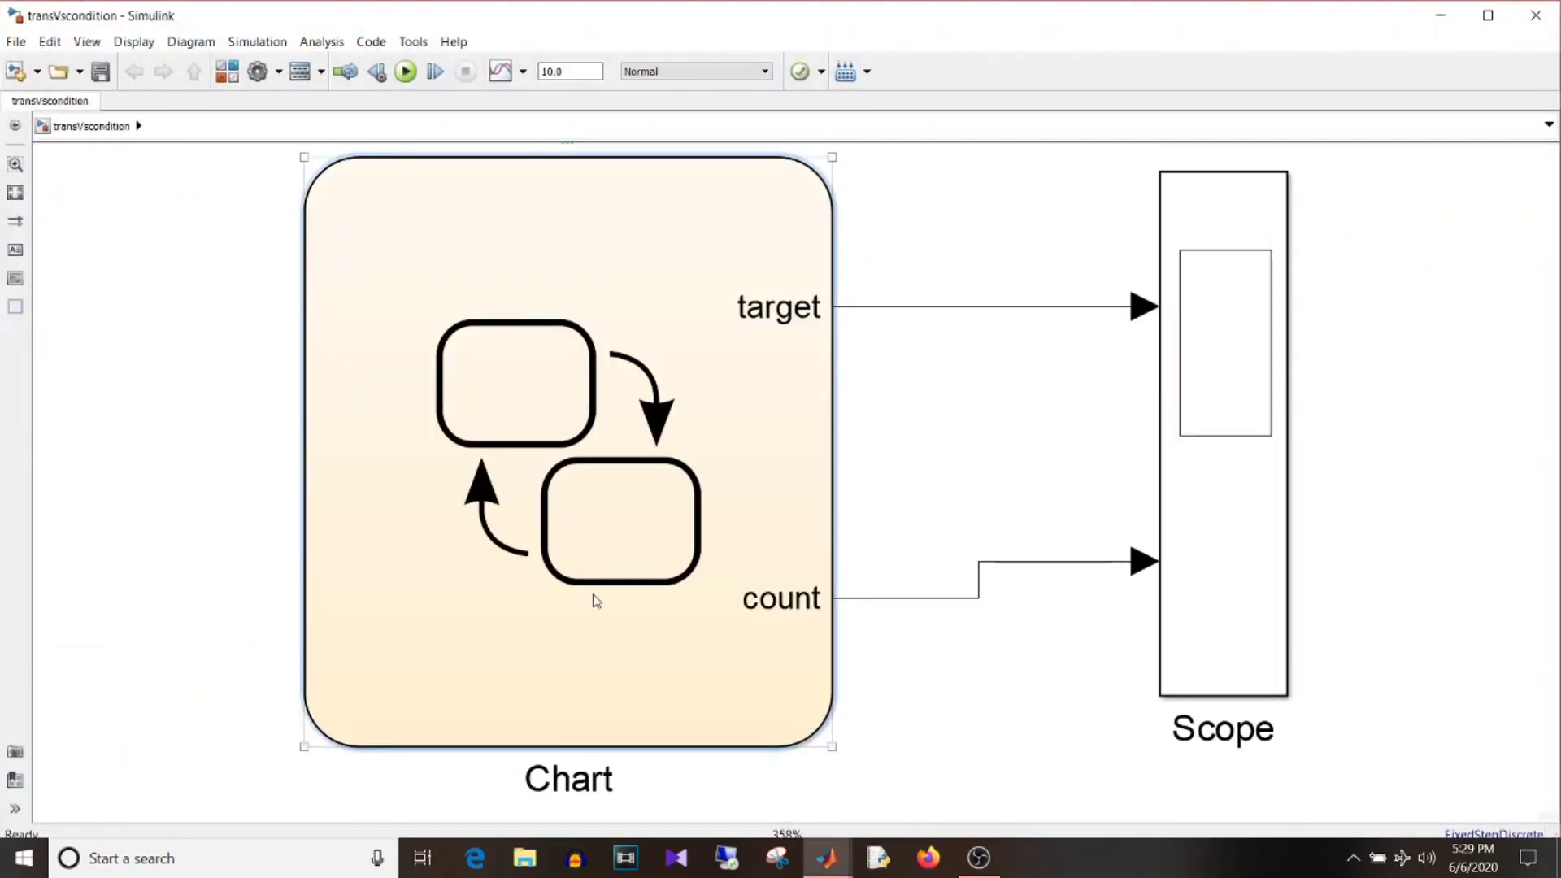
double_click(596, 600)
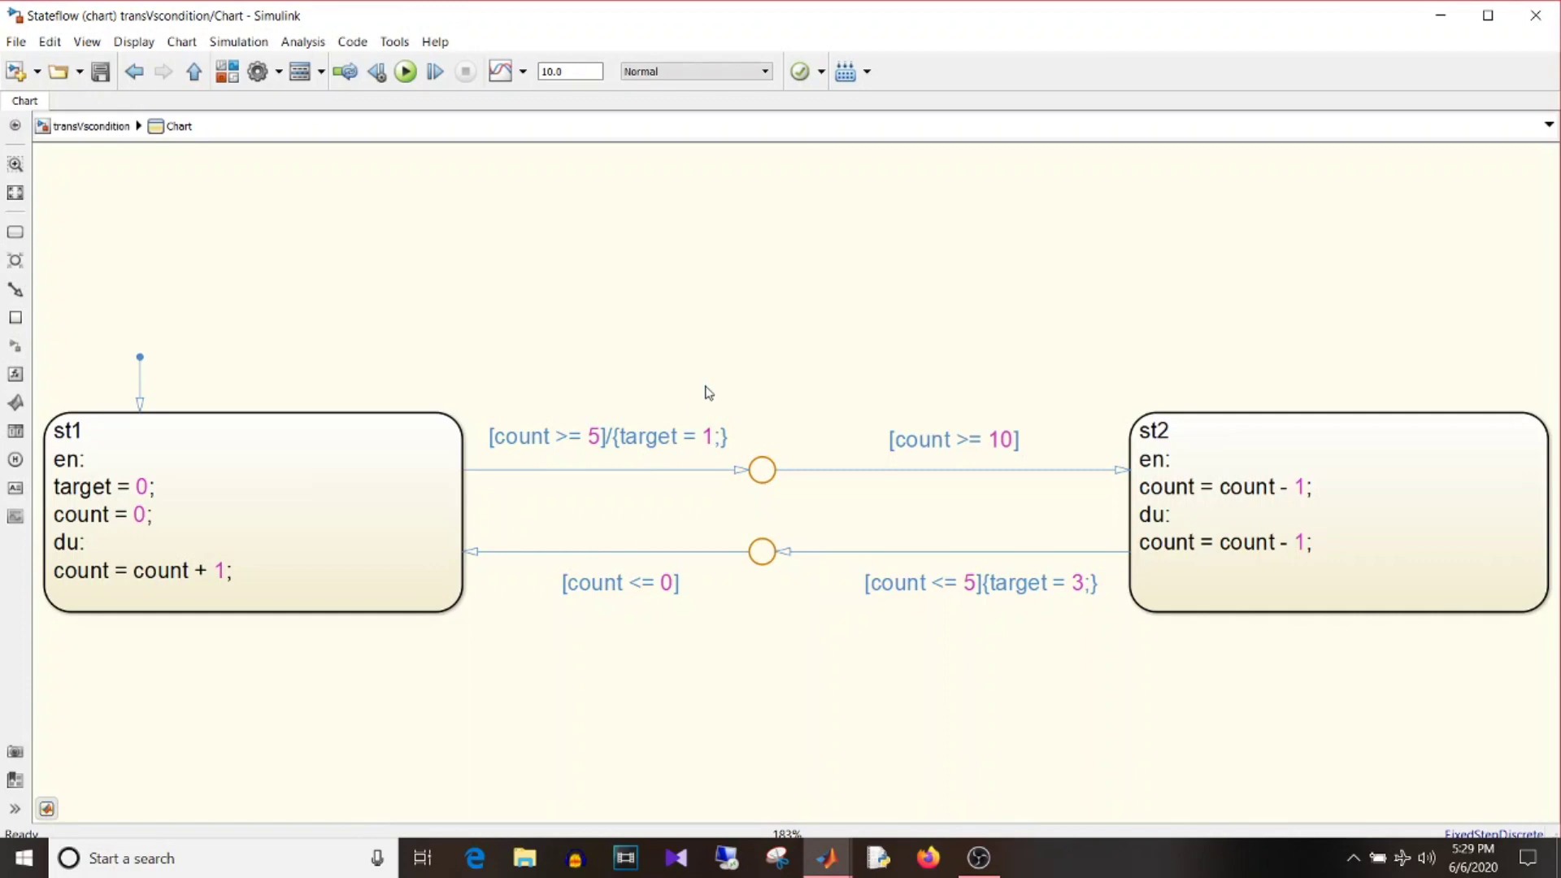
Point out states st1 and st2 and the target = 3 transition, then return to the top-level model.
click(381, 435)
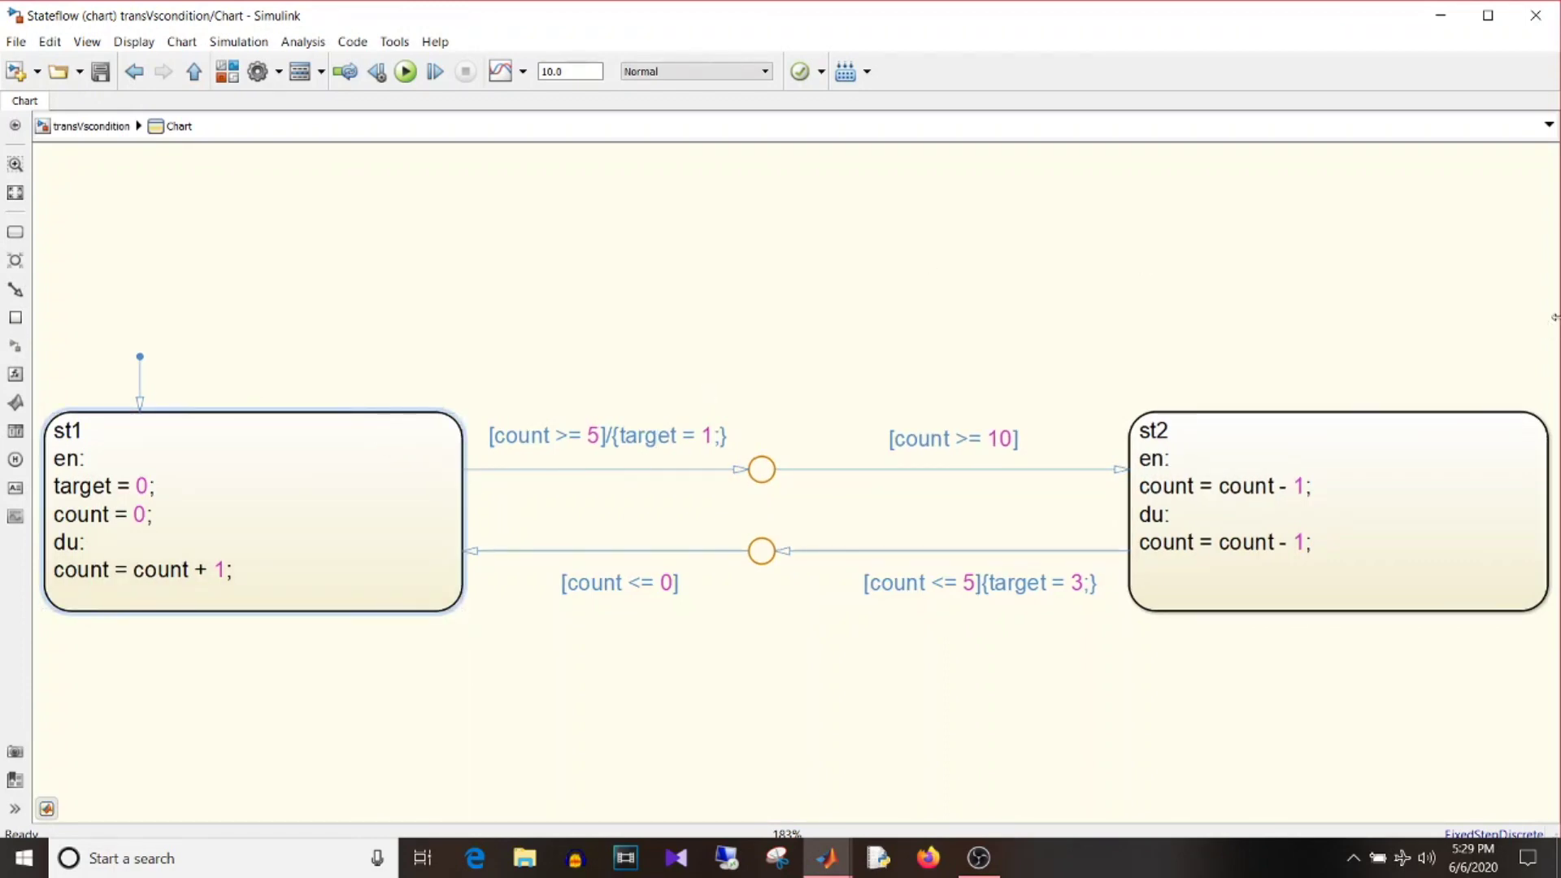
click(1515, 526)
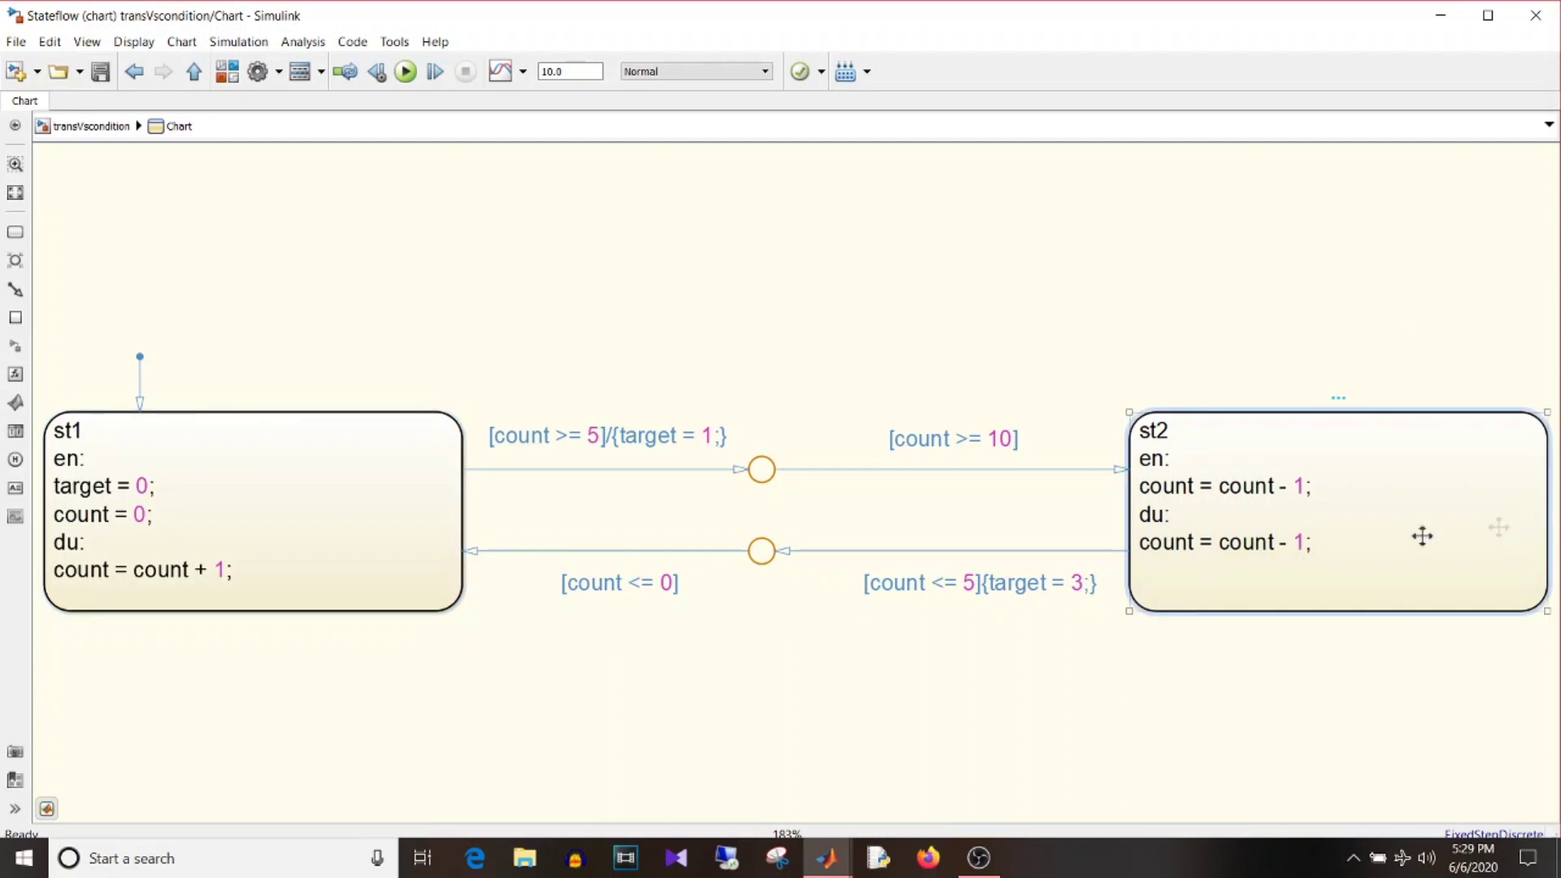
click(307, 496)
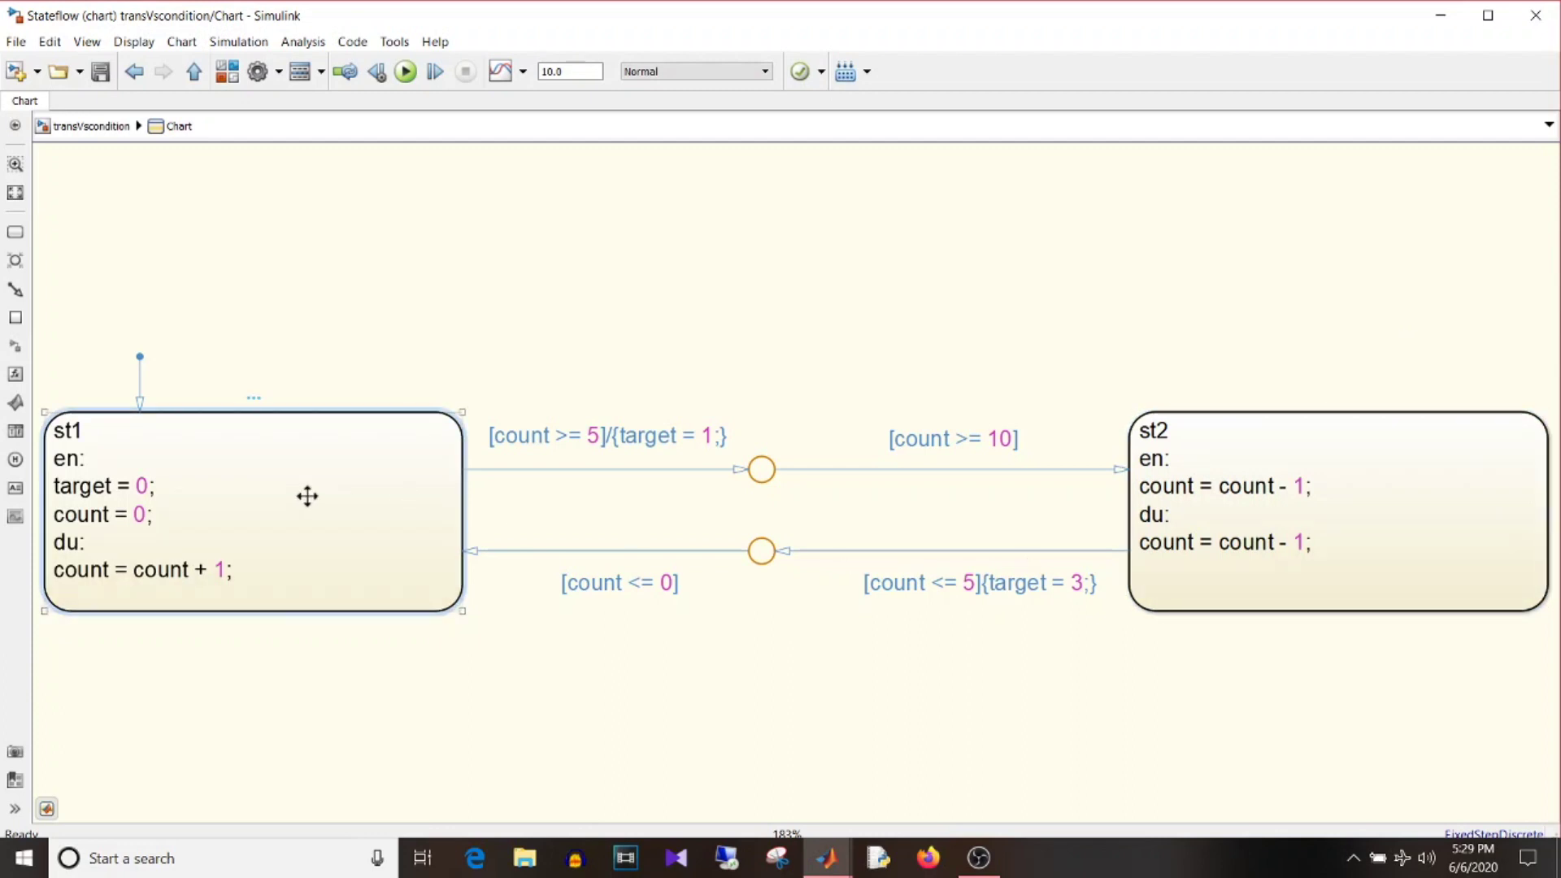
click(628, 456)
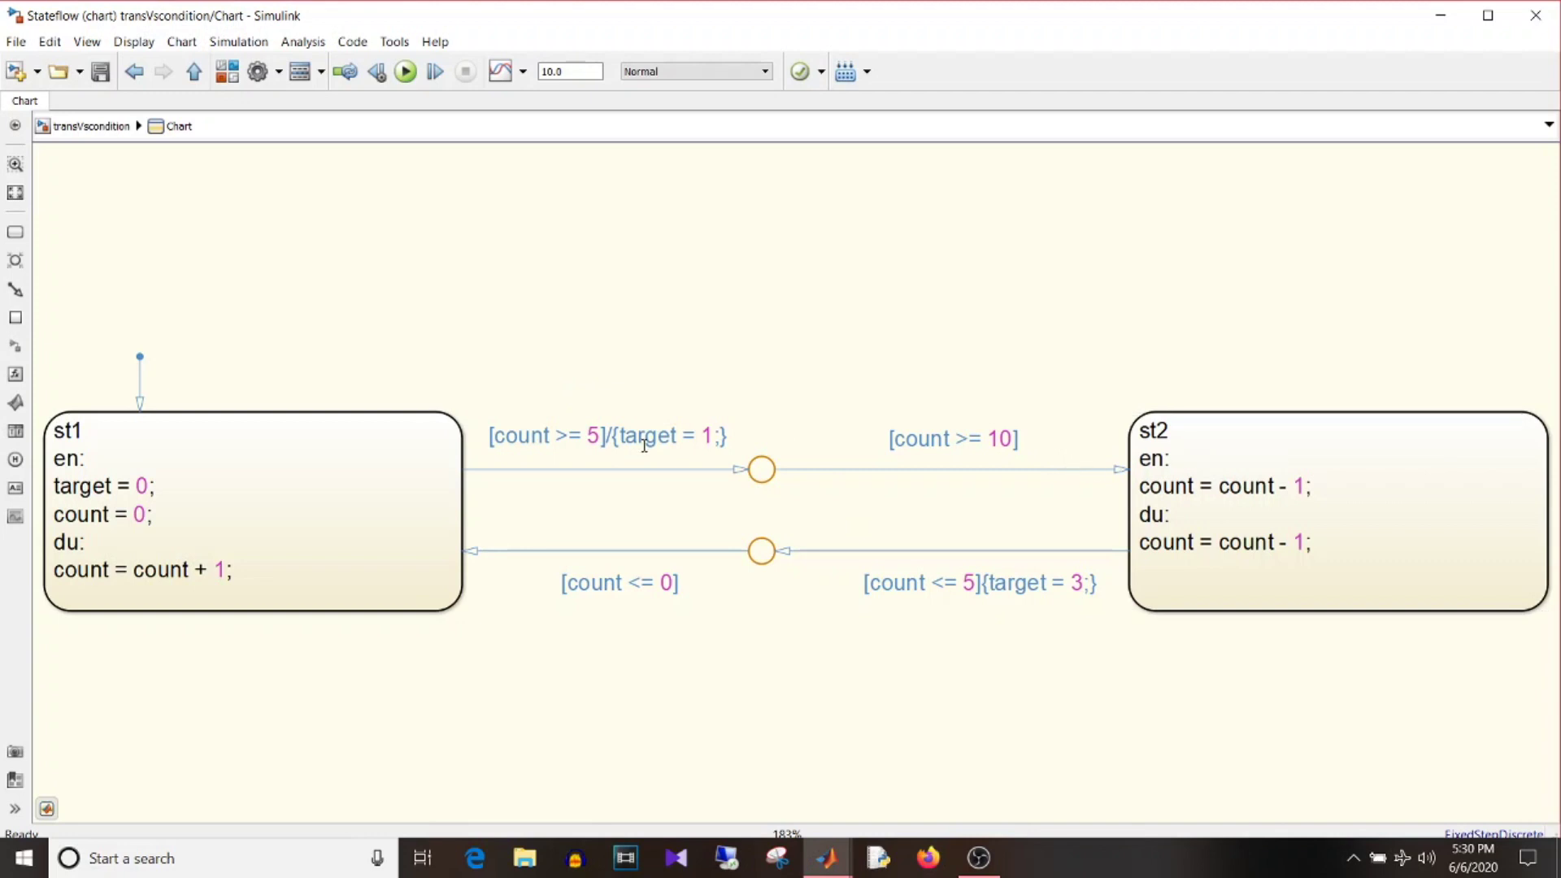
click(1063, 551)
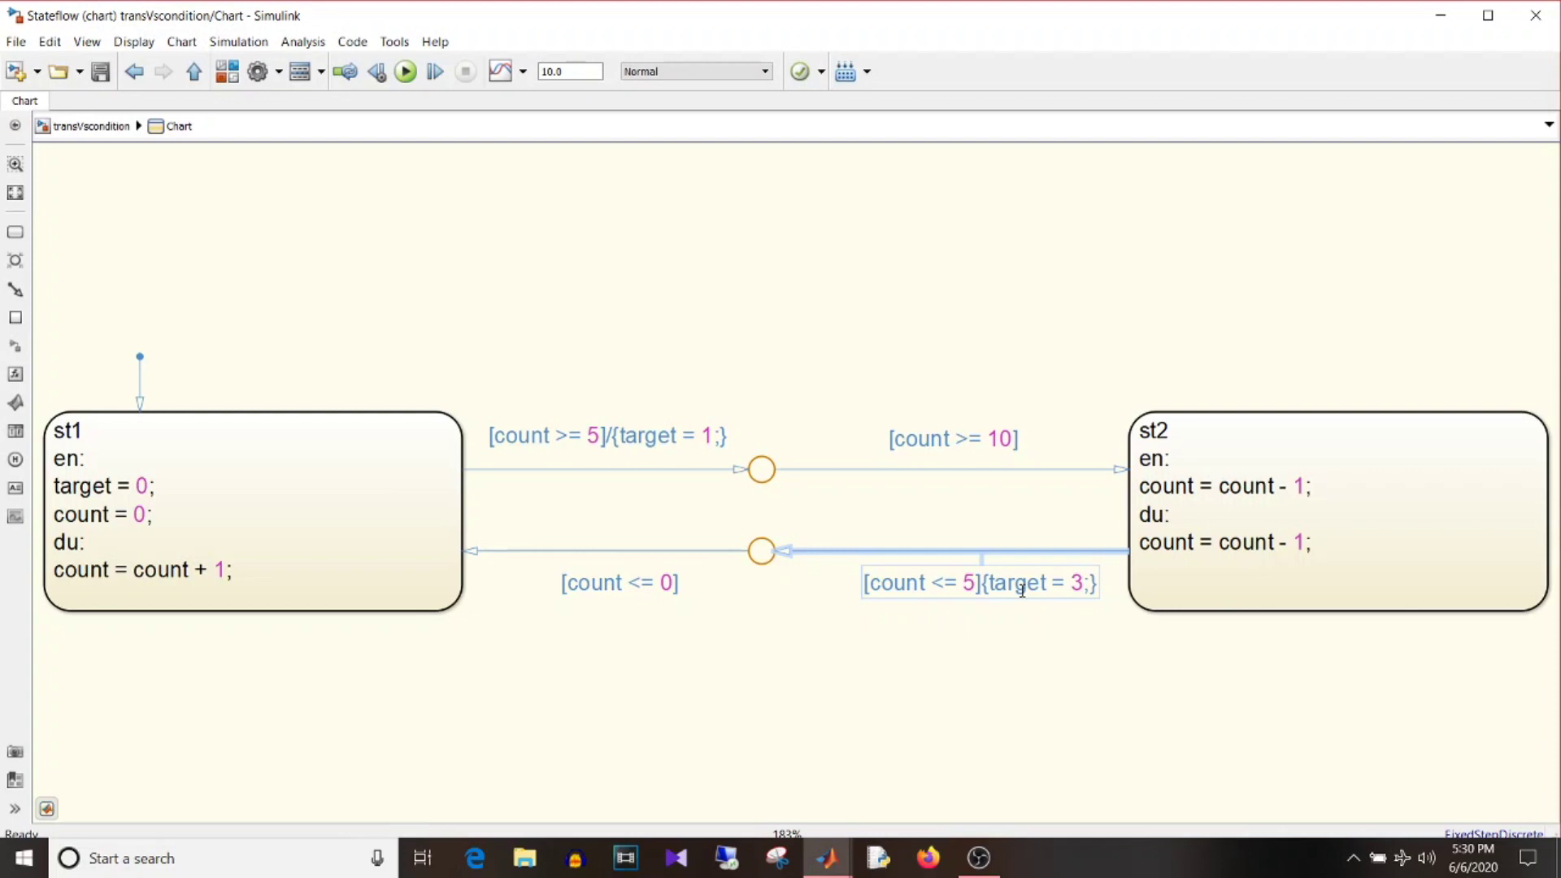
click(102, 127)
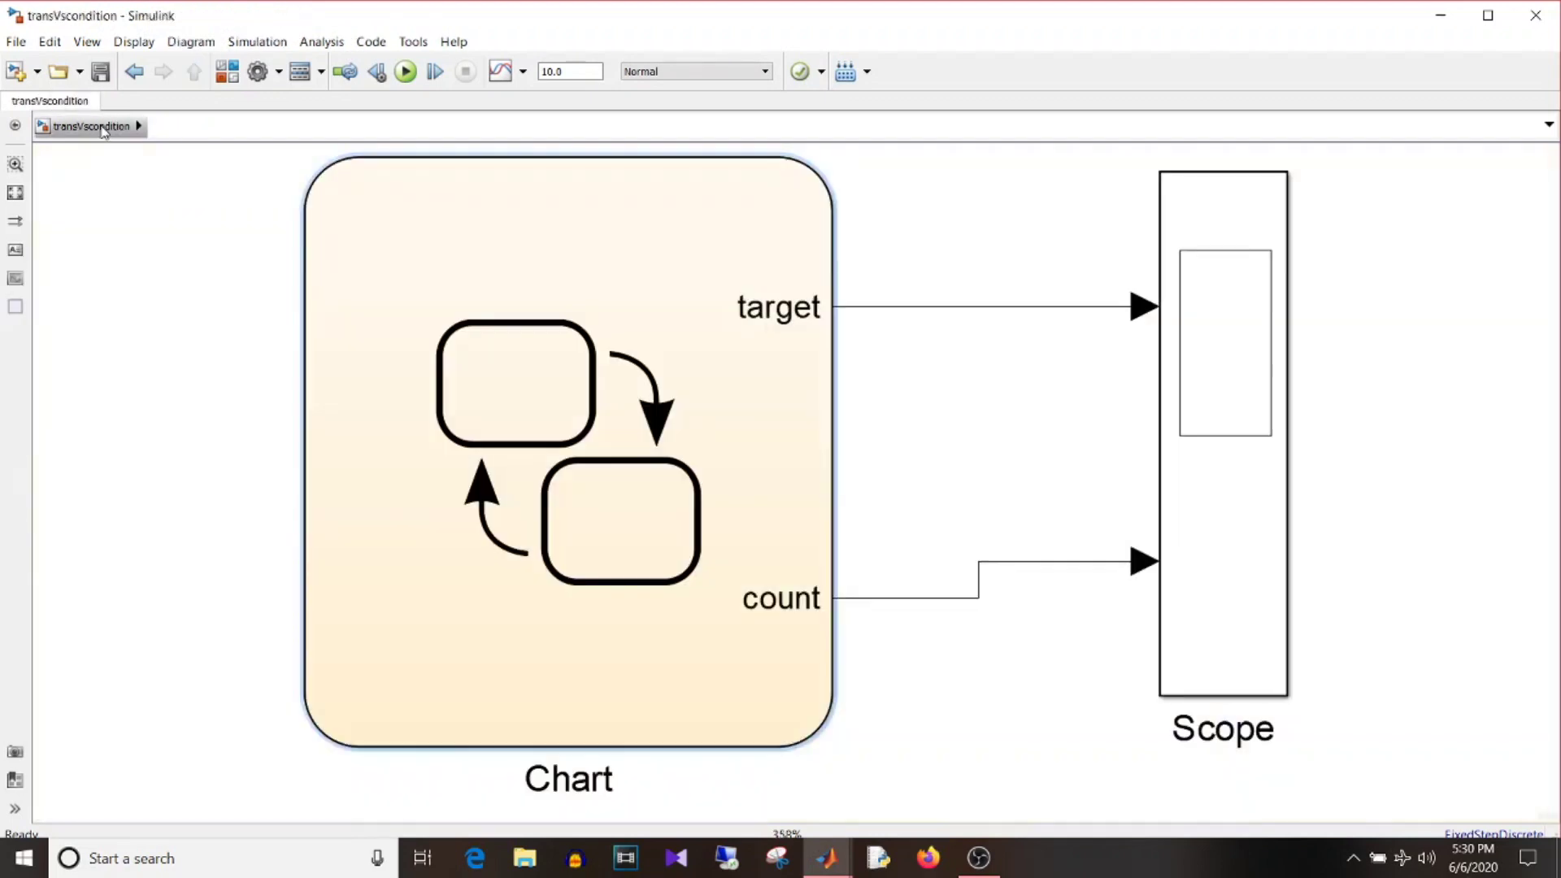
Run transVscondition and view the maximized Scope's target and count plots zoomed to 0–1.4 s.
click(412, 78)
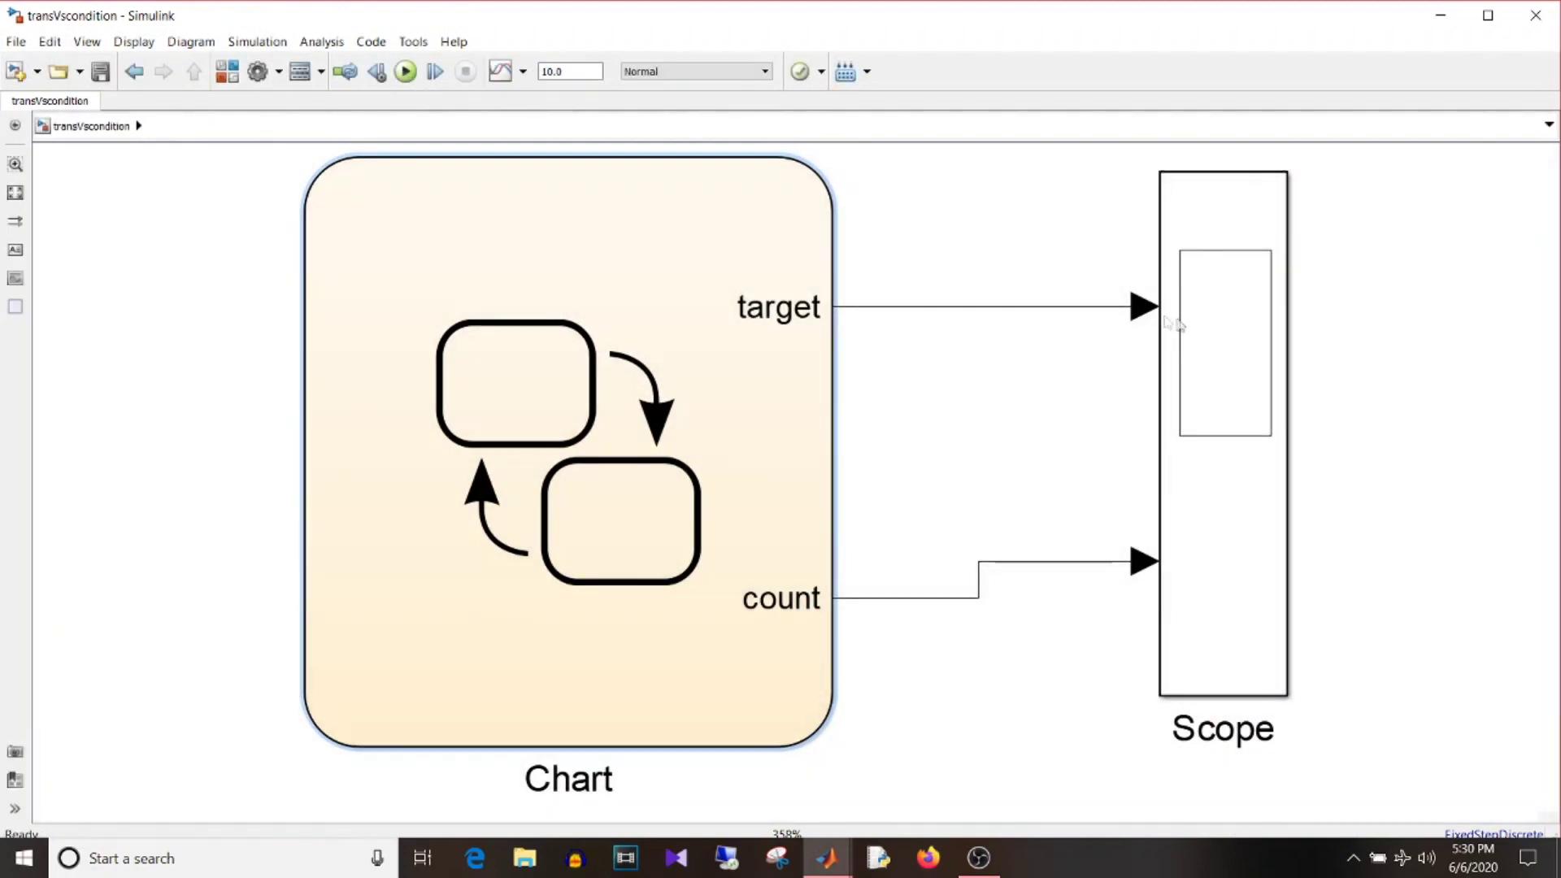
click(1182, 325)
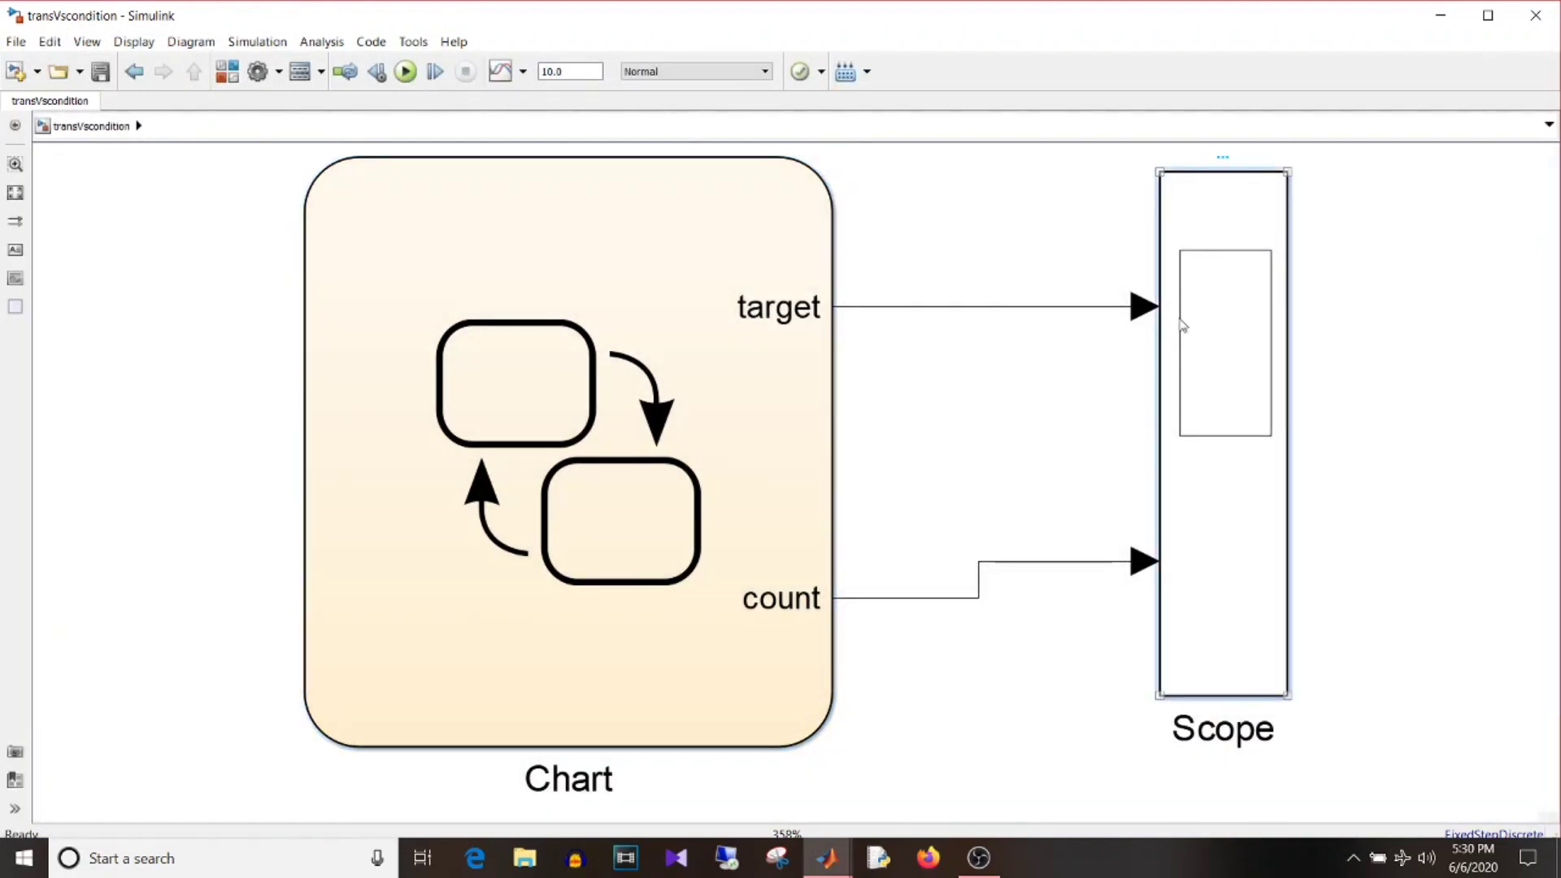
double_click(1183, 325)
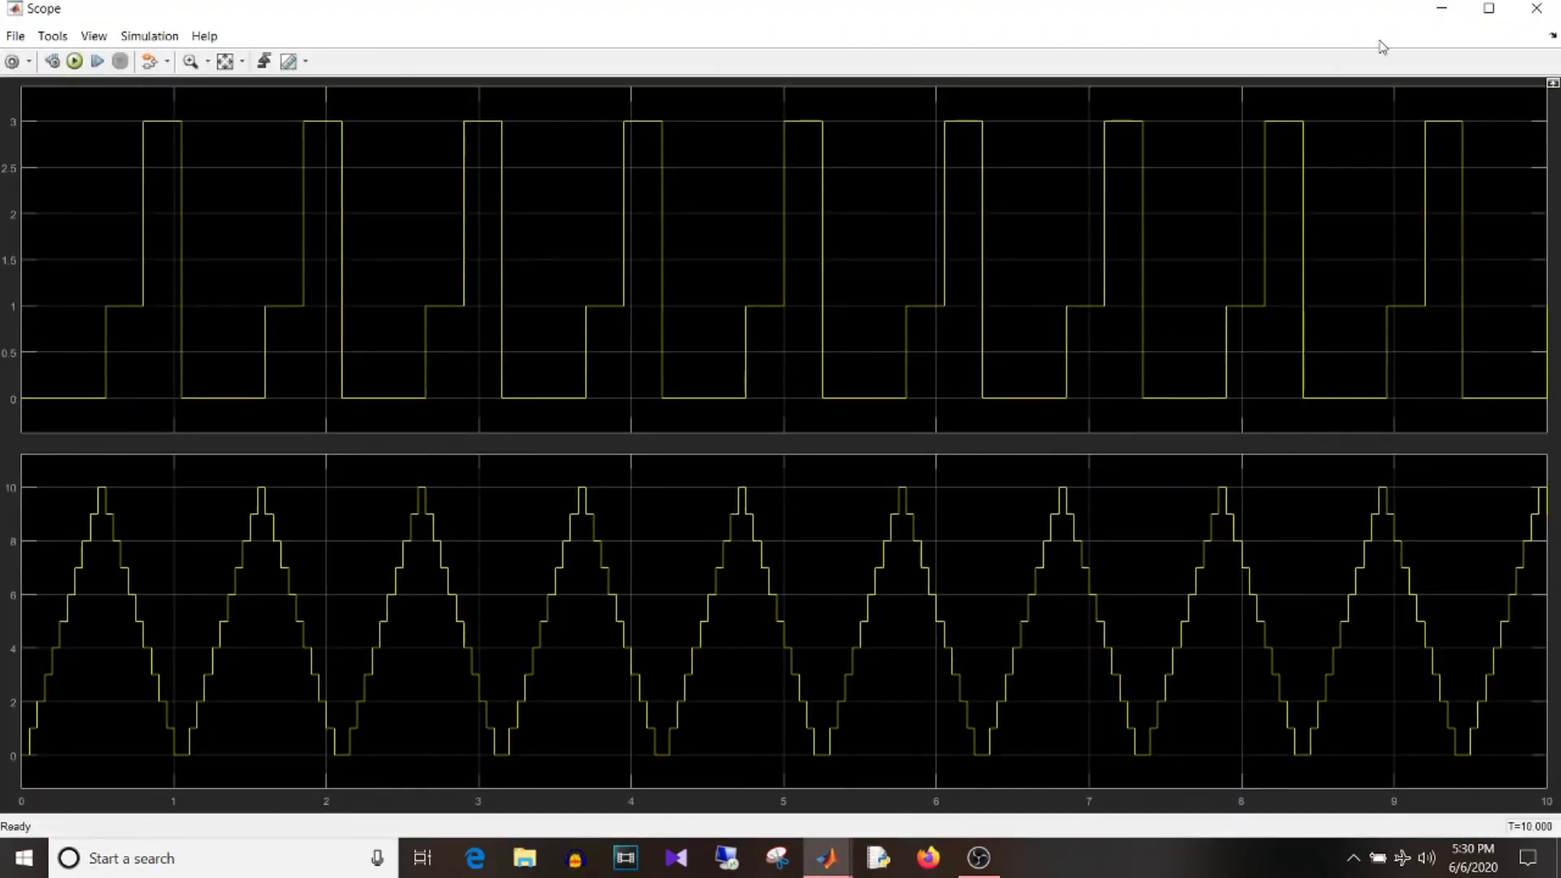
click(1488, 8)
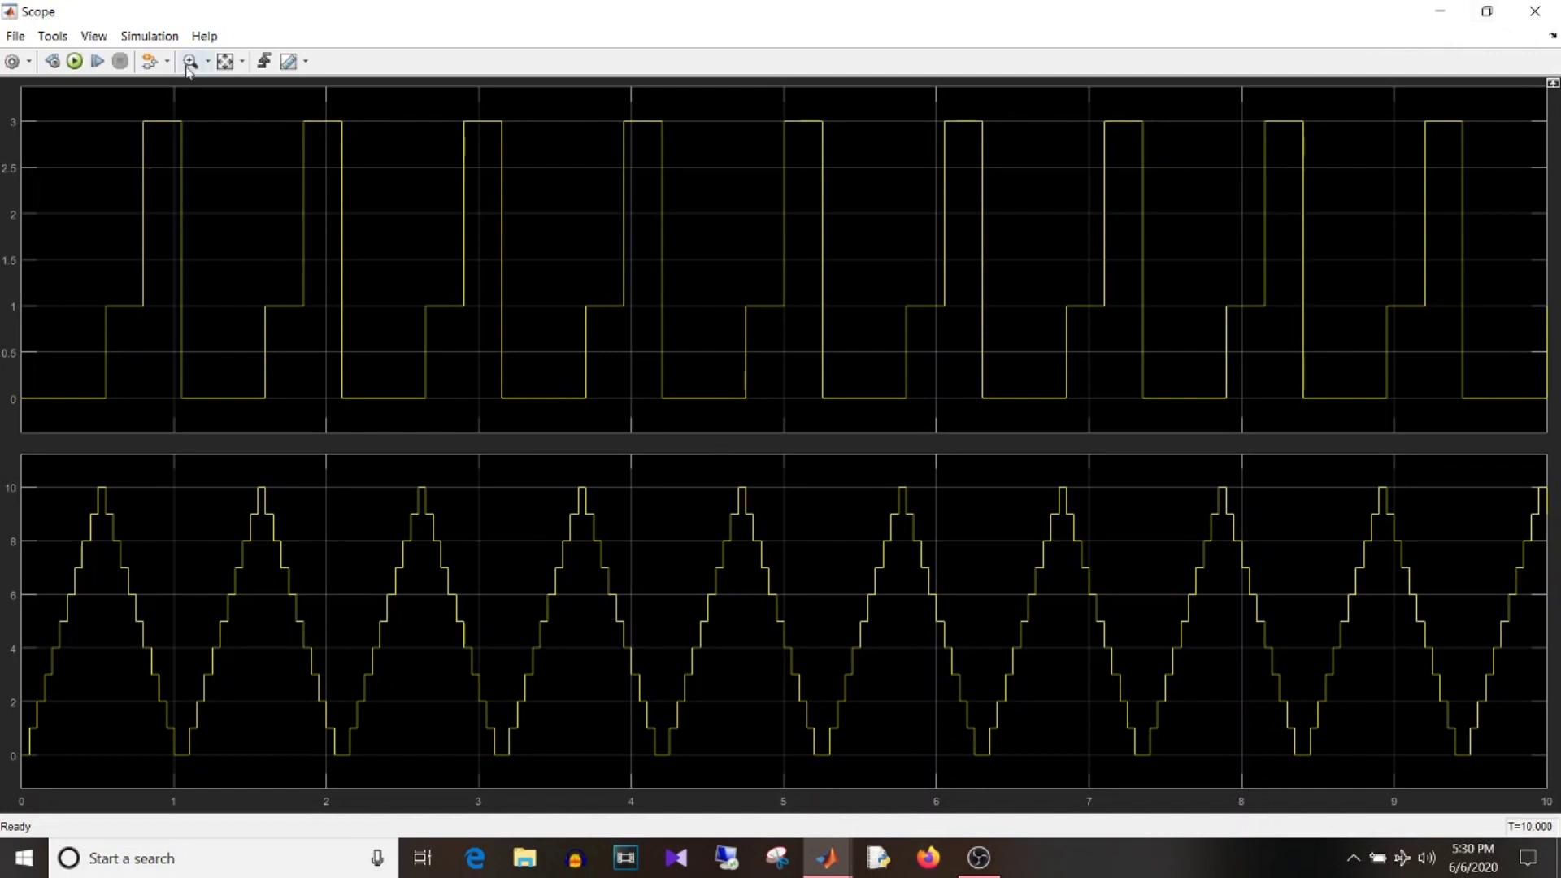
drag(238, 415, 23, 104)
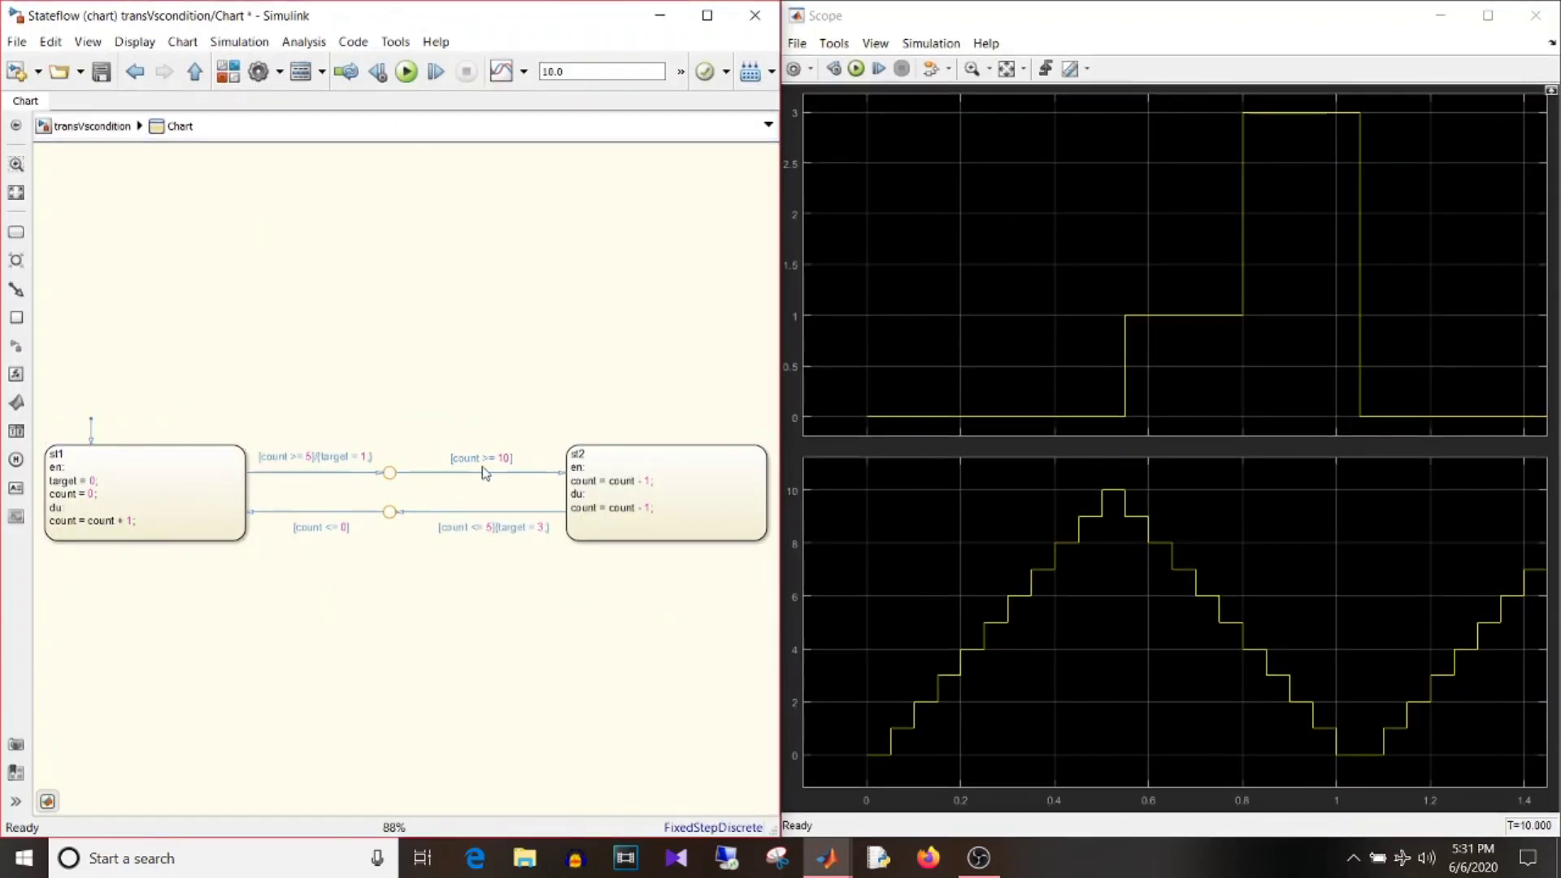
click(575, 461)
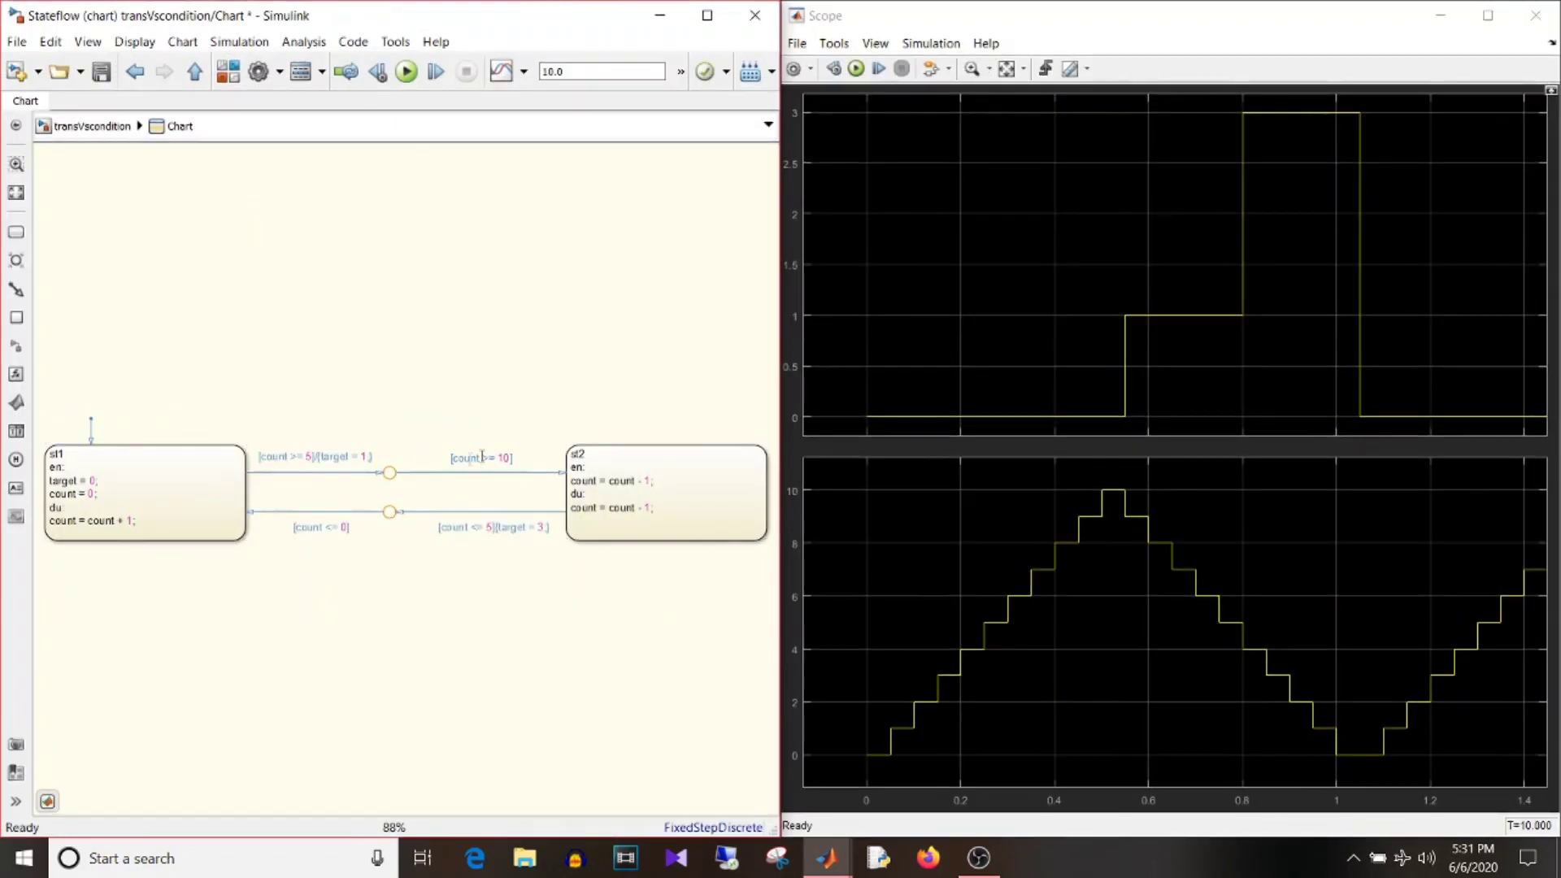